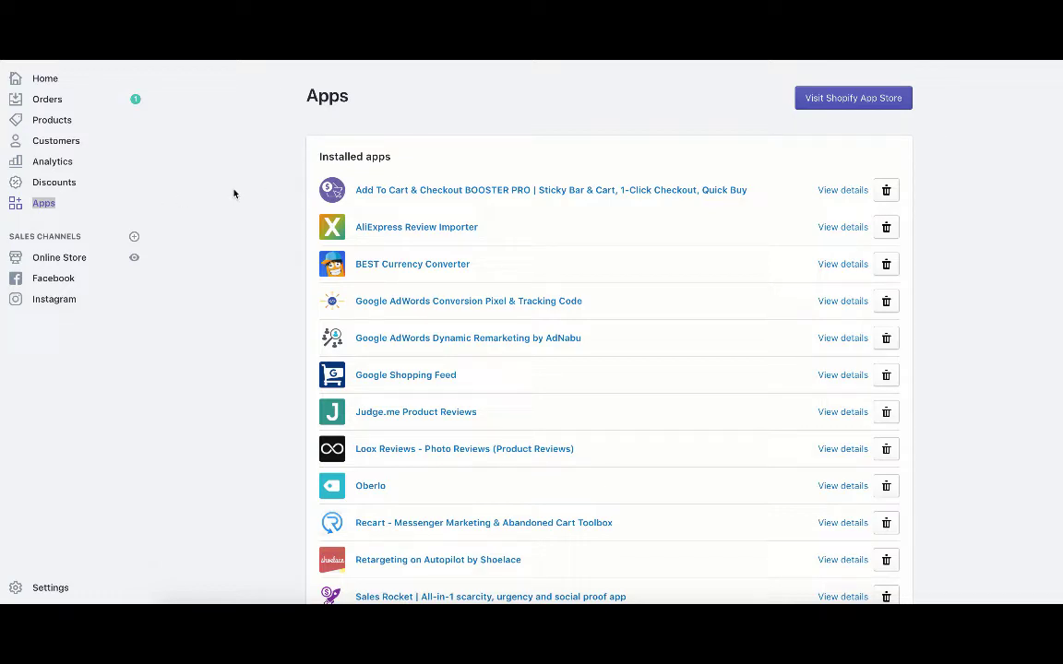
Open the installed apps Oberlo, AliExpress Review Importer and Judge.me Product Reviews, each in its own new browser tab.
{"action": "right_click", "coordinate": [377, 490]}
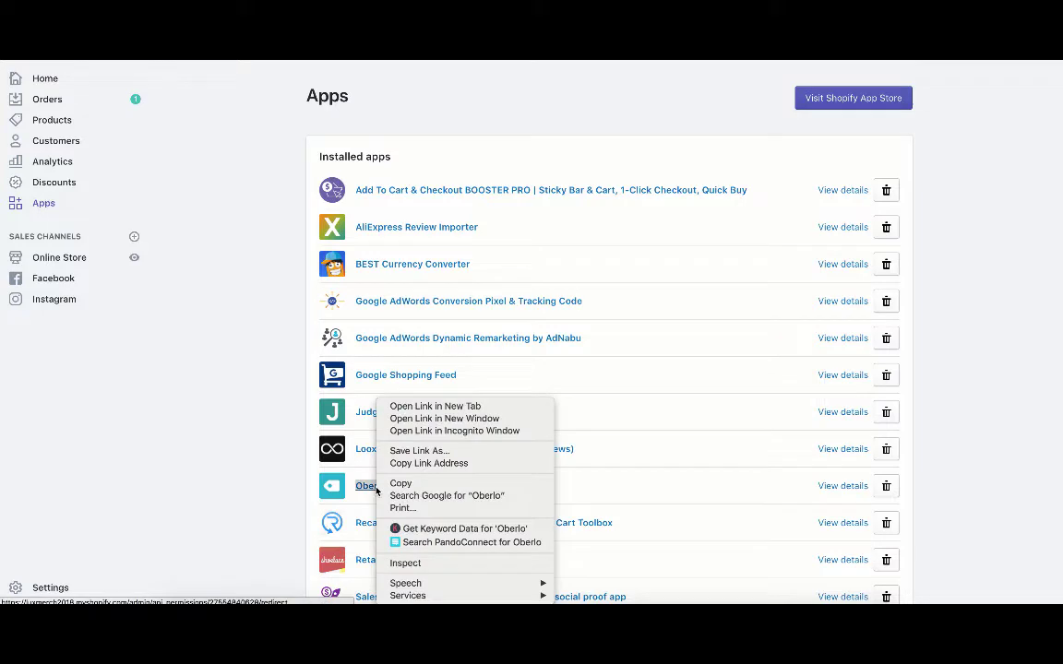
{"action": "left_click", "coordinate": [430, 406]}
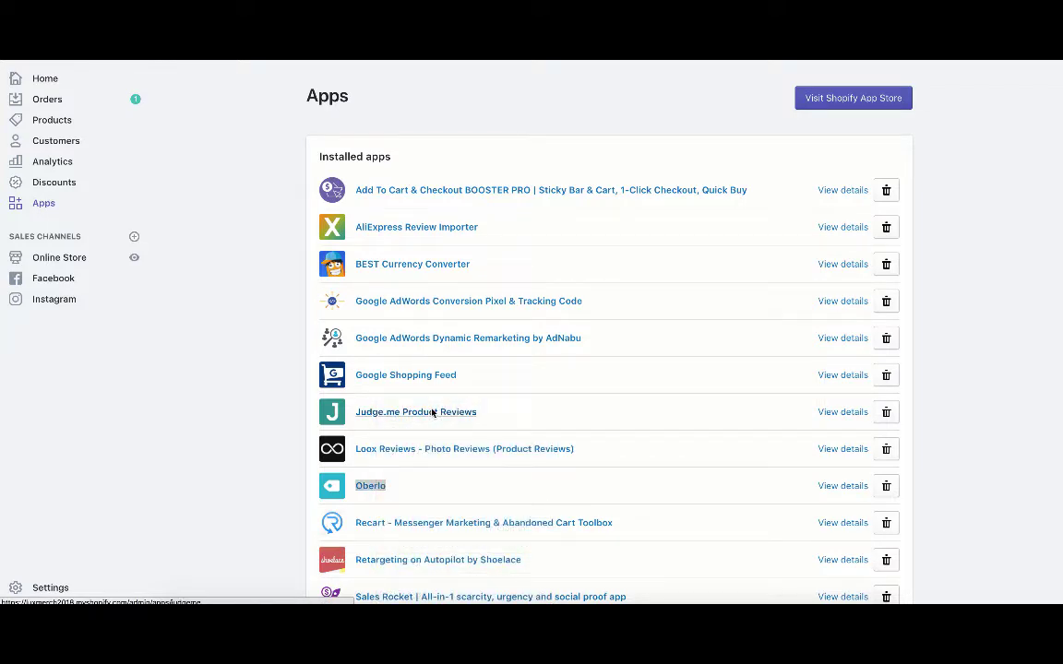
{"action": "right_click", "coordinate": [425, 231]}
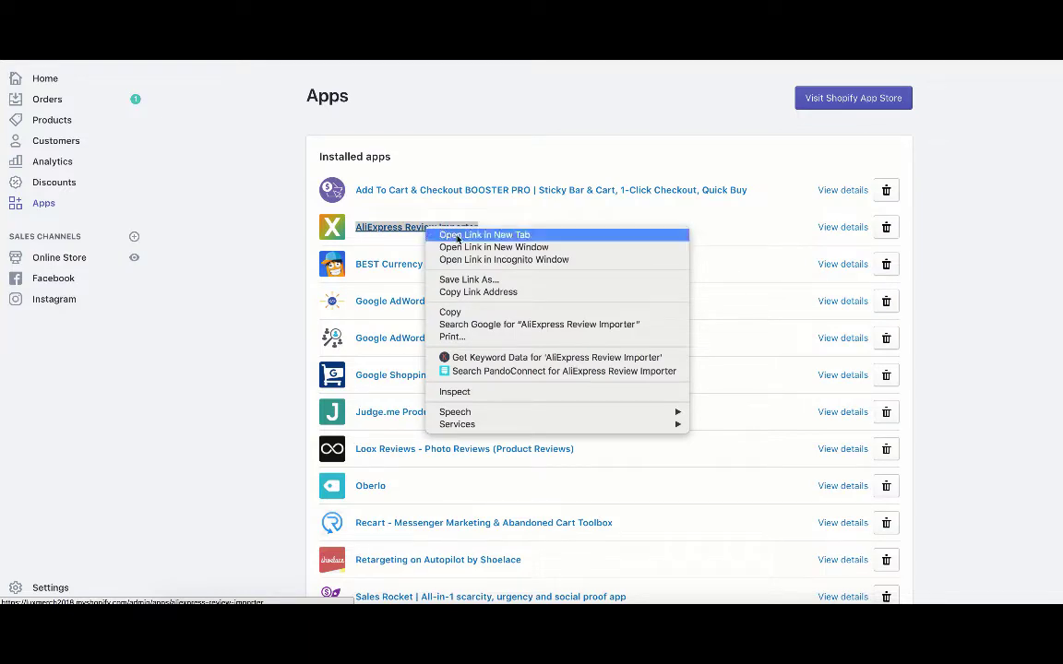
{"action": "left_click", "coordinate": [456, 236]}
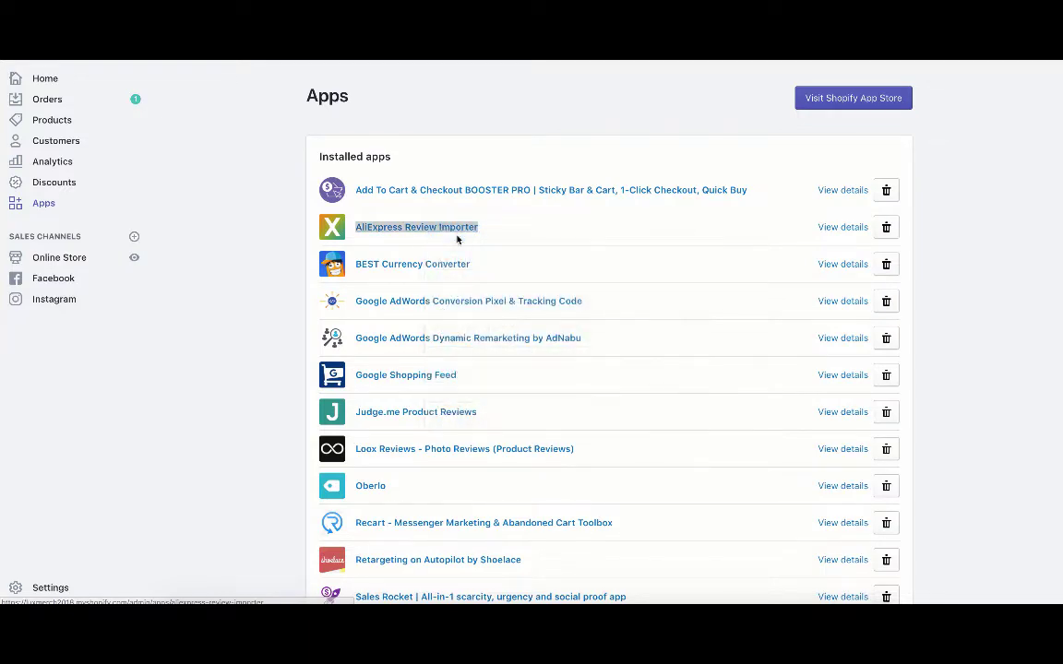
{"action": "right_click", "coordinate": [409, 417]}
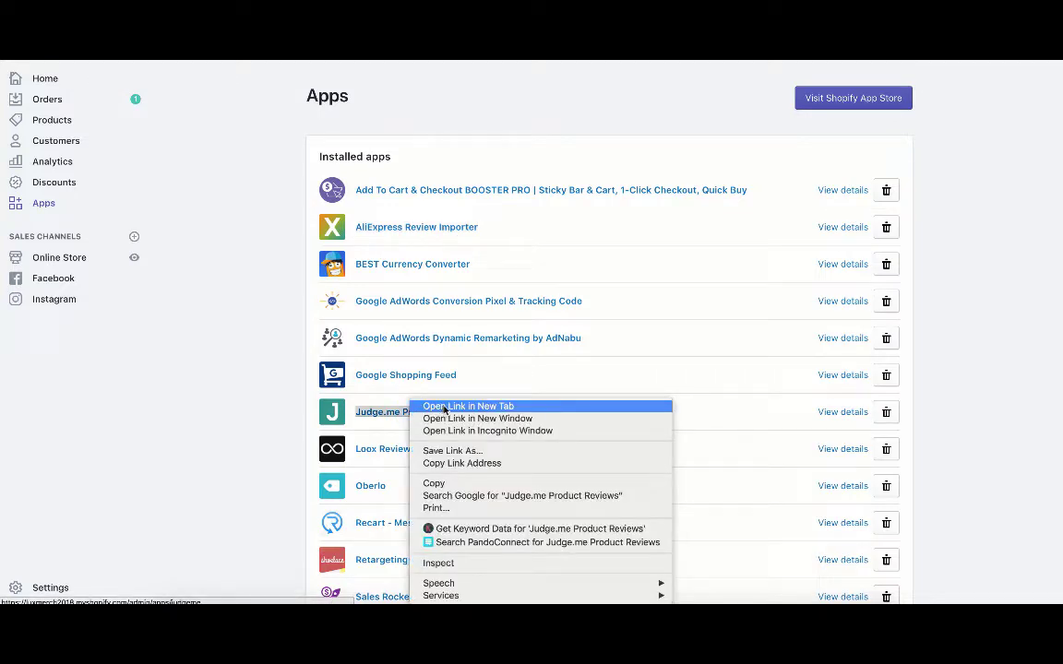
{"action": "left_click", "coordinate": [444, 409]}
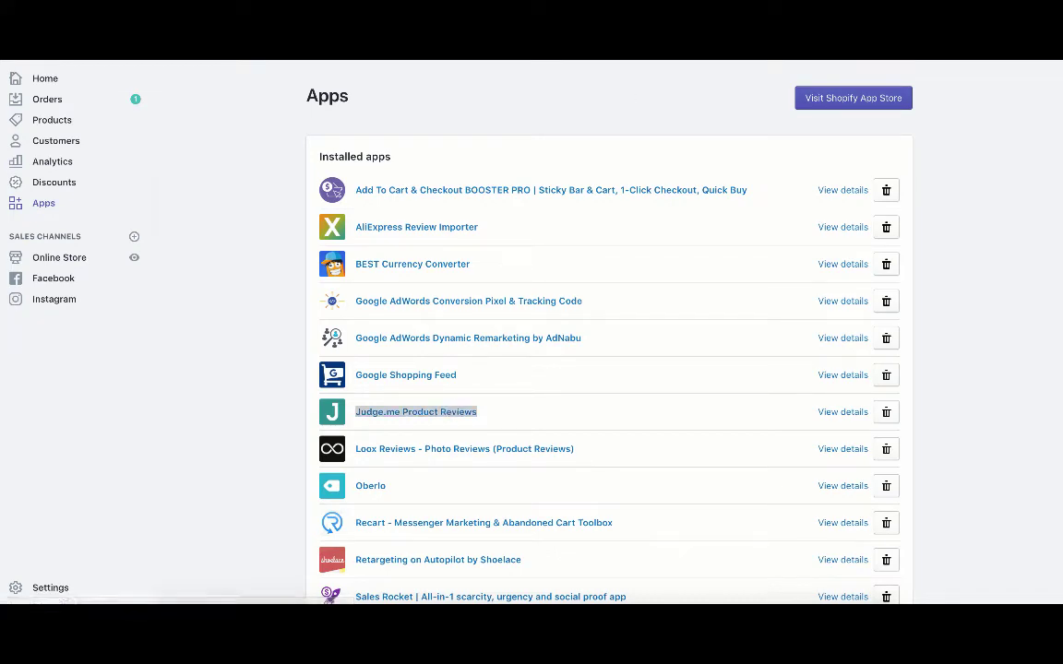
In Oberlo, open the My Products list and go to its fourth page.
{"action": "key", "text": "ctrl+Tab"}
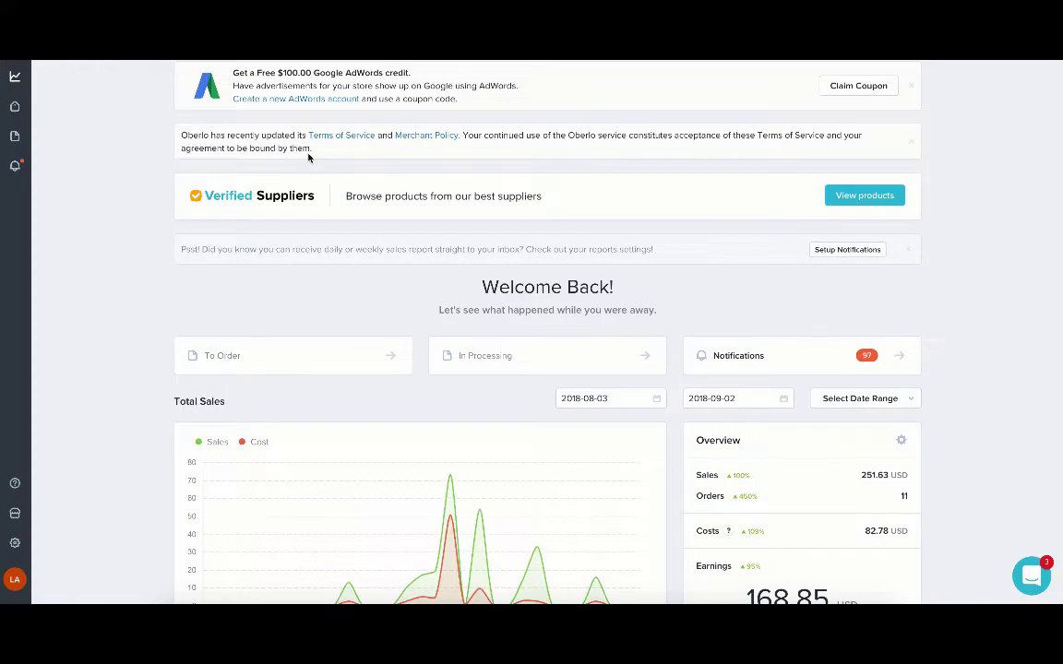
{"action": "mouse_move", "coordinate": [16, 108]}
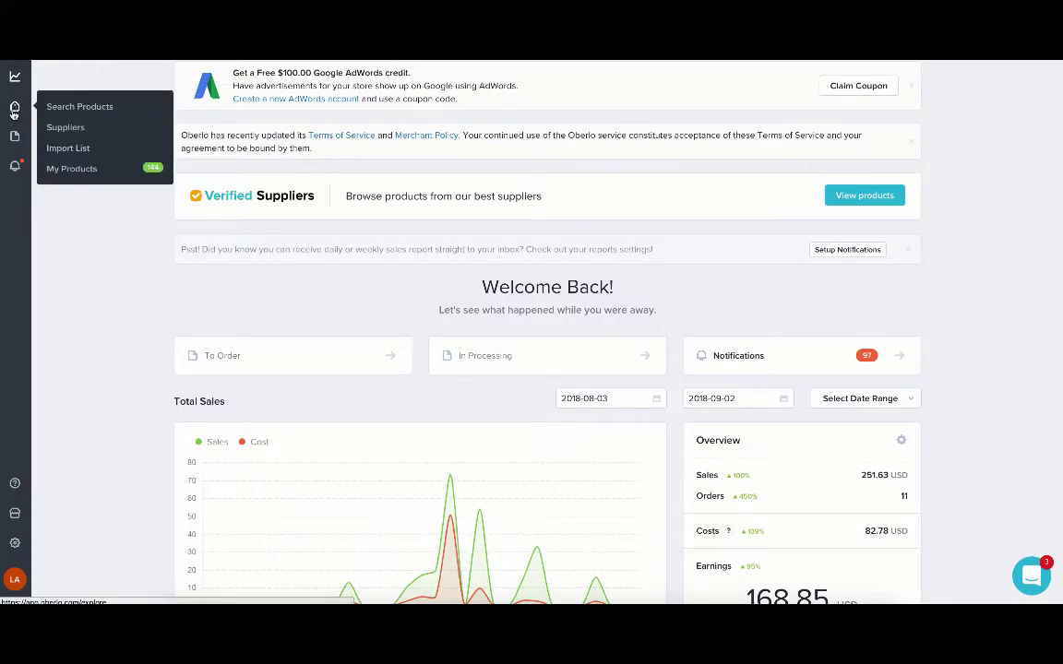
{"action": "left_click", "coordinate": [69, 169]}
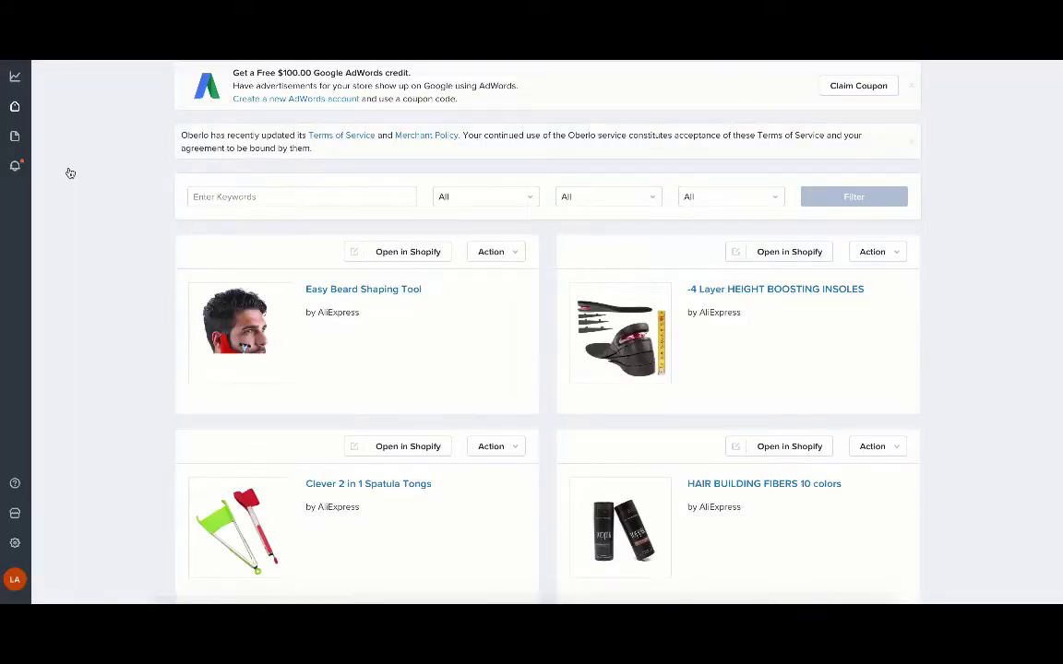
{"action": "scroll", "coordinate": [78, 320], "scroll_direction": "down", "scroll_amount": 5}
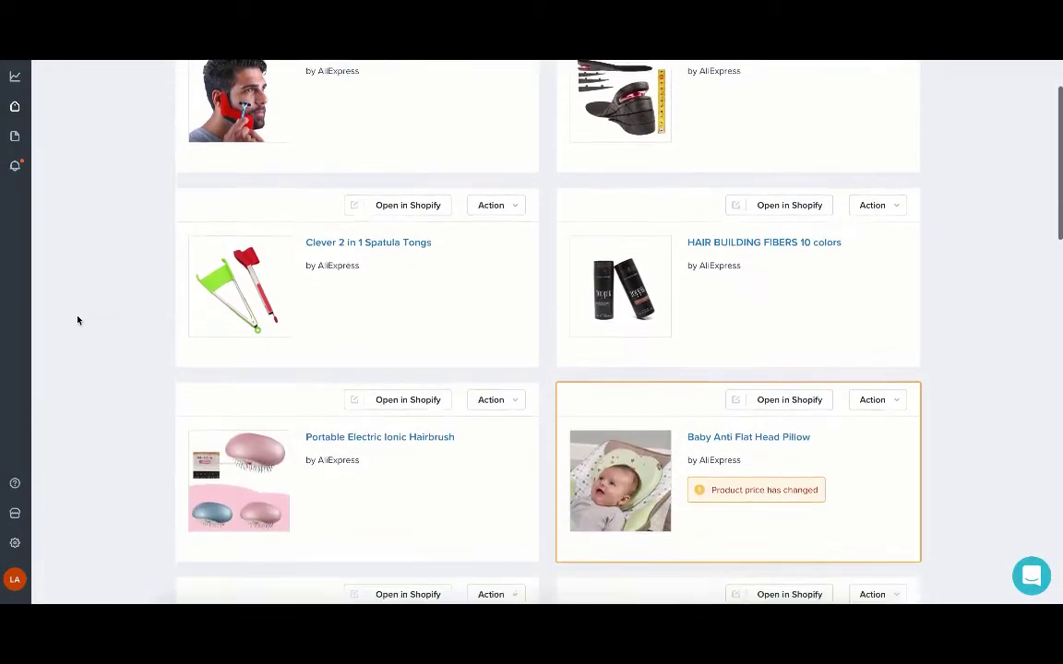
{"action": "scroll", "coordinate": [162, 360], "scroll_direction": "down", "scroll_amount": 5}
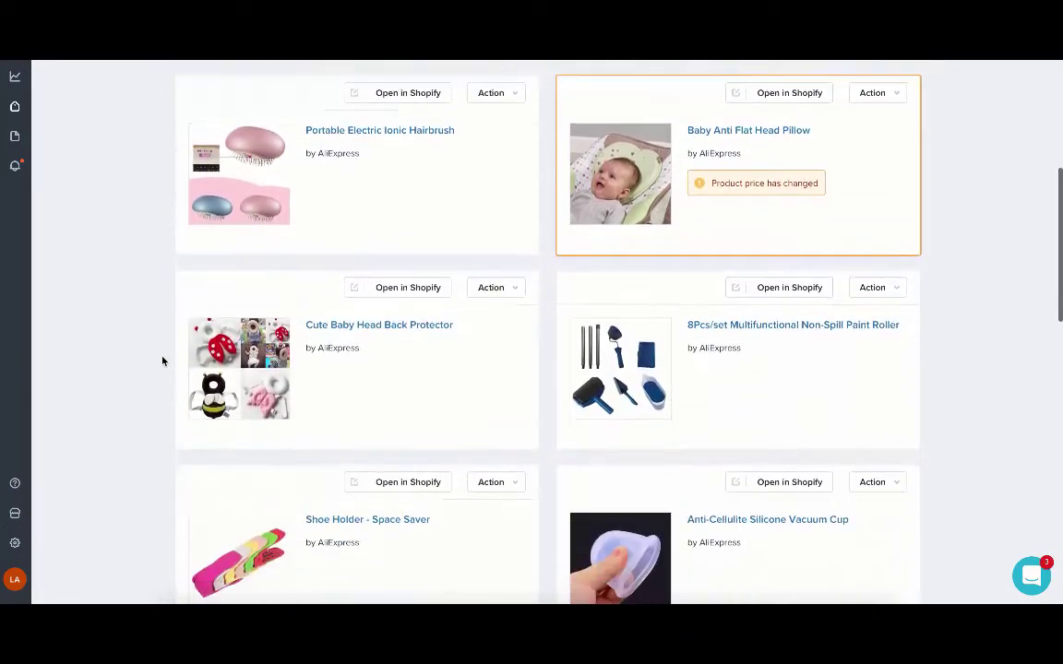
{"action": "scroll", "coordinate": [161, 361], "scroll_direction": "down", "scroll_amount": 1}
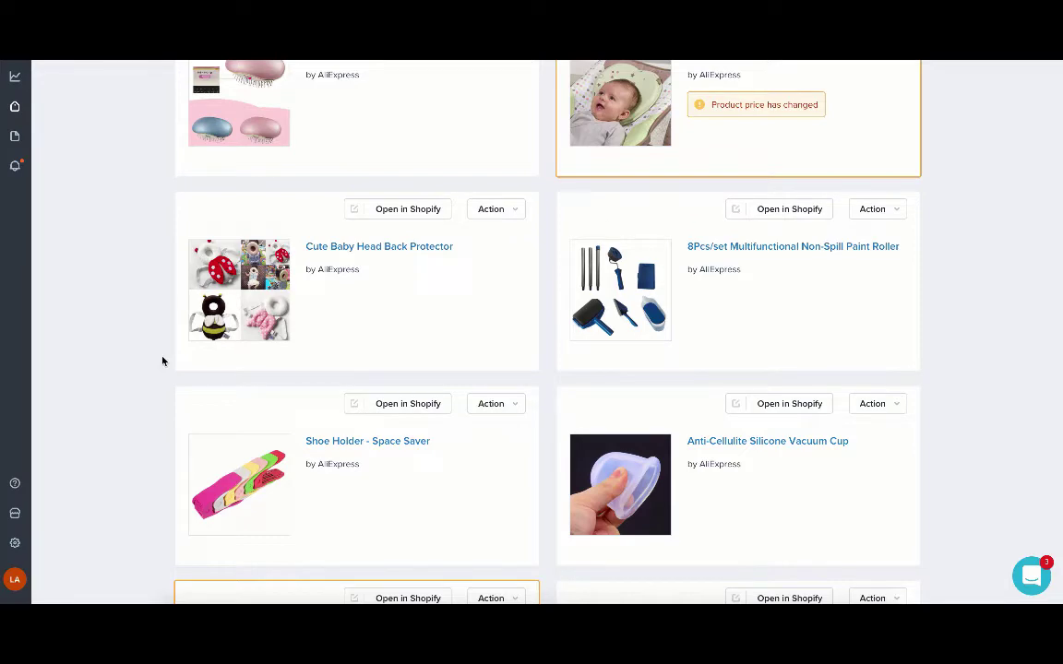
{"action": "scroll", "coordinate": [161, 361], "scroll_direction": "down", "scroll_amount": 15}
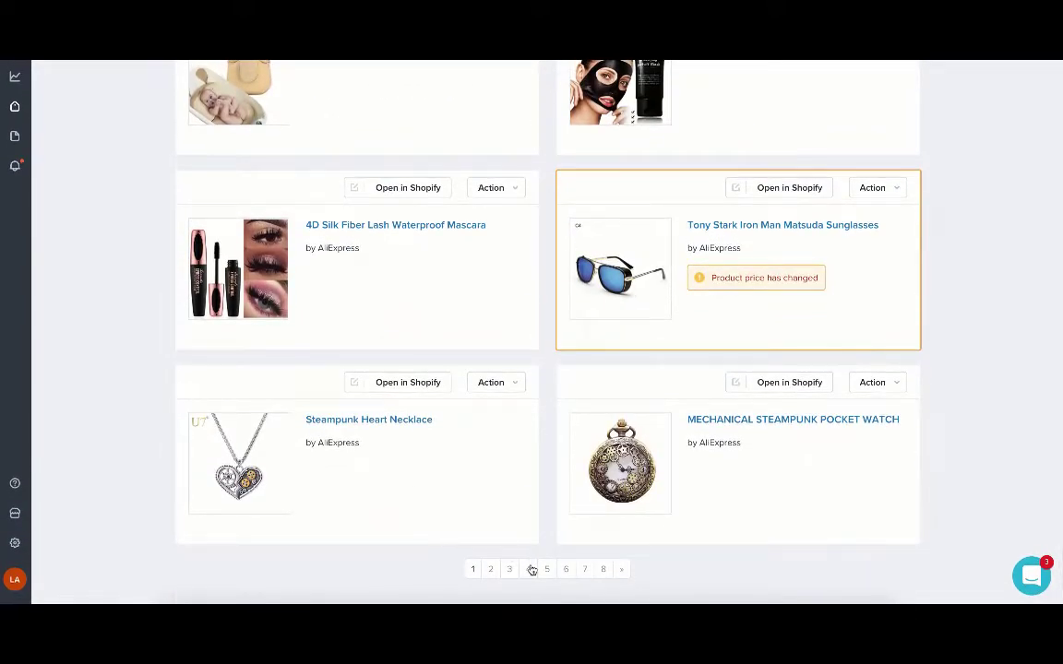
{"action": "left_click", "coordinate": [529, 569]}
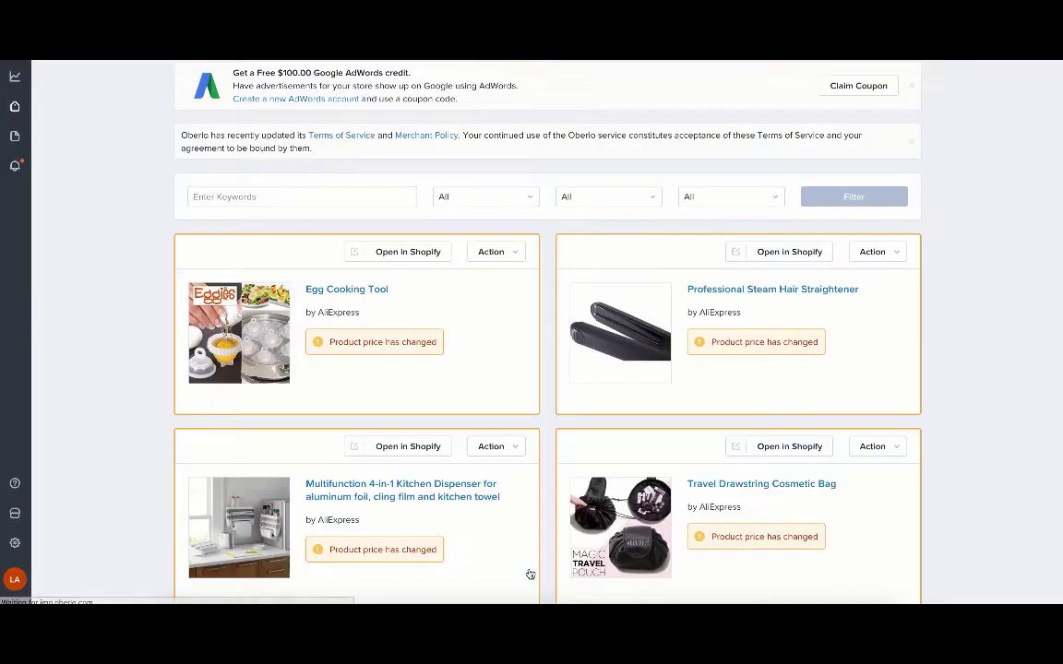
Open the Multifunction 4-in-1 Kitchen Dispenser's supplier product, view it on AliExpress and postpone the Rakuten activation offer.
{"action": "scroll", "coordinate": [541, 429], "scroll_direction": "down", "scroll_amount": 3}
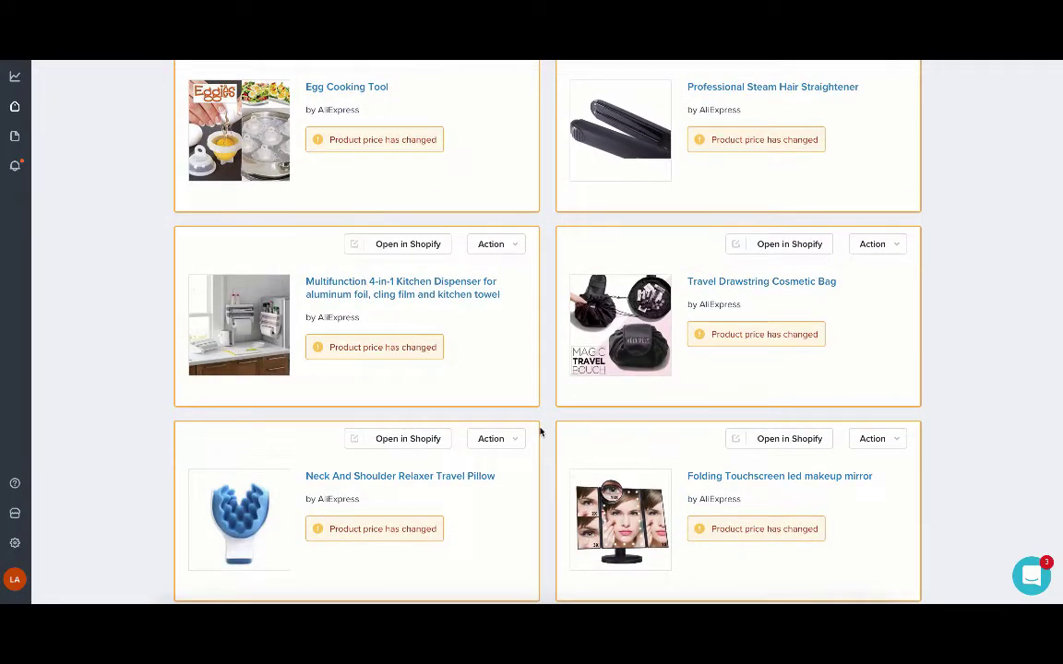
{"action": "left_click", "coordinate": [403, 293]}
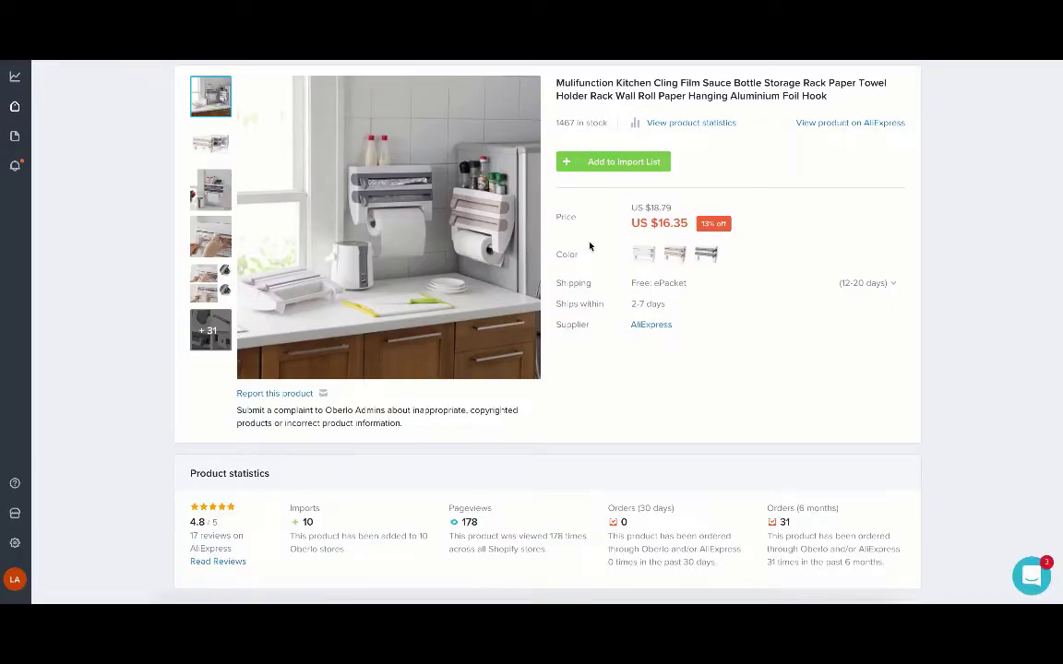
{"action": "left_click", "coordinate": [833, 127]}
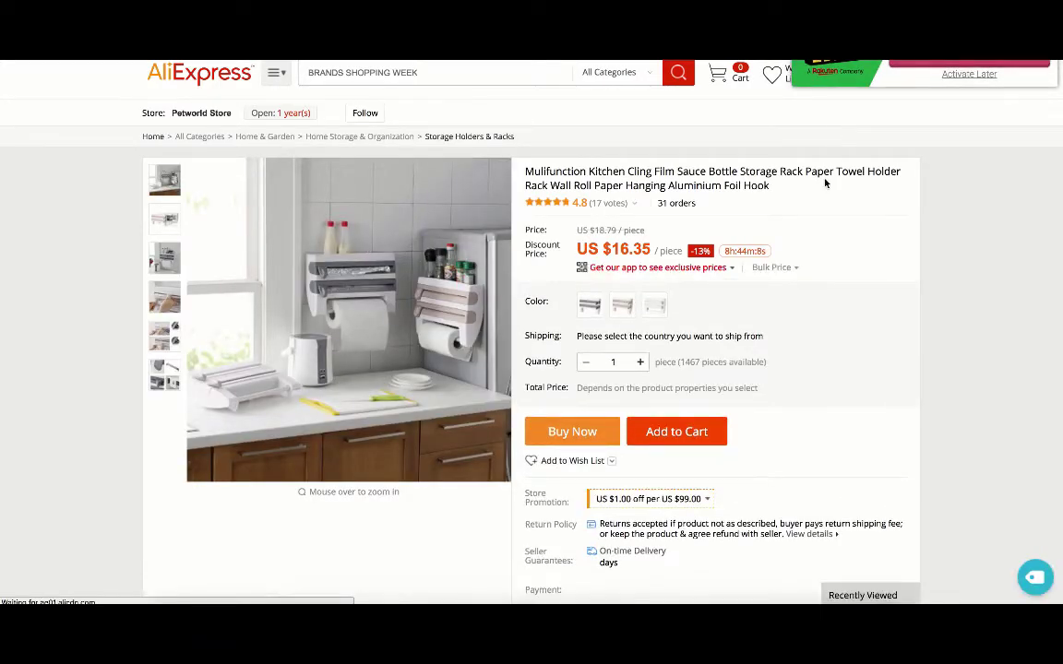
{"action": "left_click", "coordinate": [969, 74]}
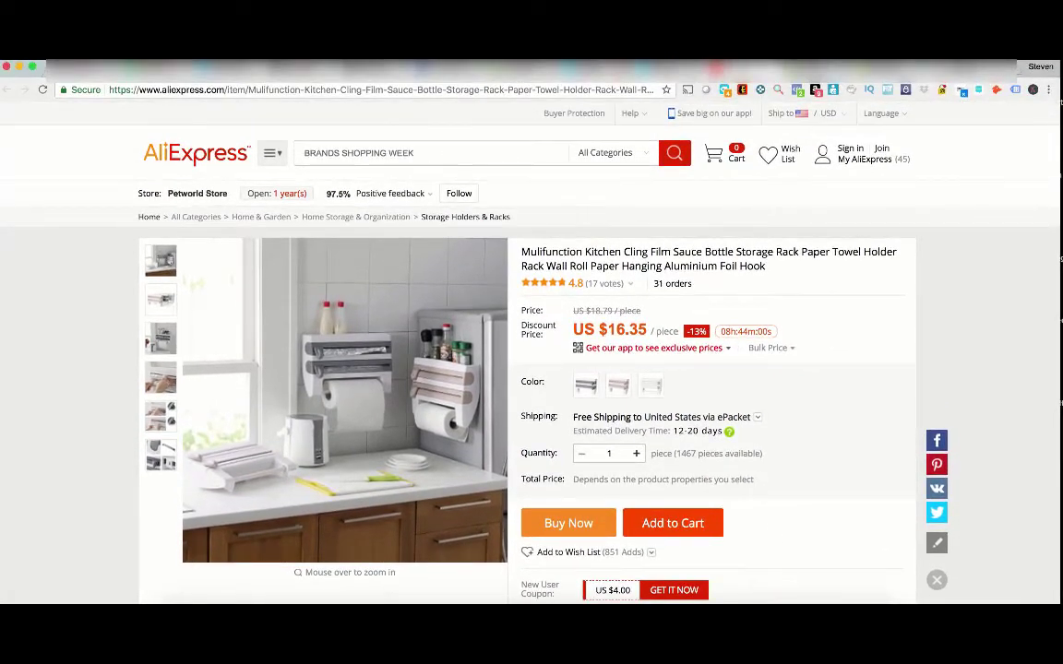
In AliExpress Review Importer, start a review import and paste the kitchen dispenser's AliExpress product URL.
{"action": "left_click", "coordinate": [620, 71]}
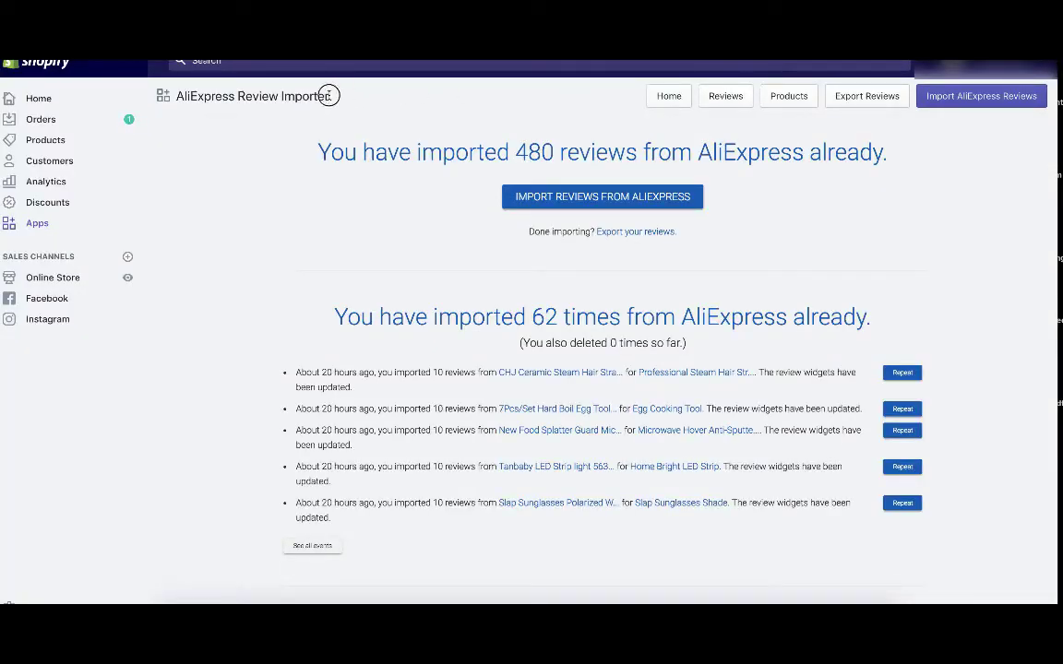
{"action": "left_click_drag", "start_coordinate": [329, 95], "coordinate": [180, 91]}
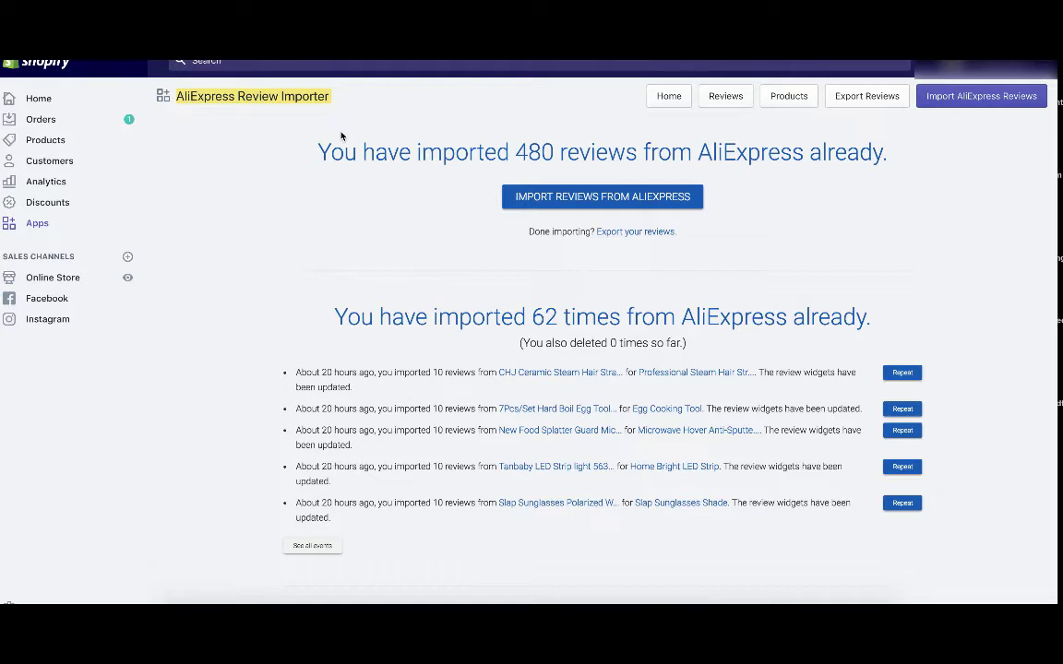
{"action": "left_click", "coordinate": [407, 201]}
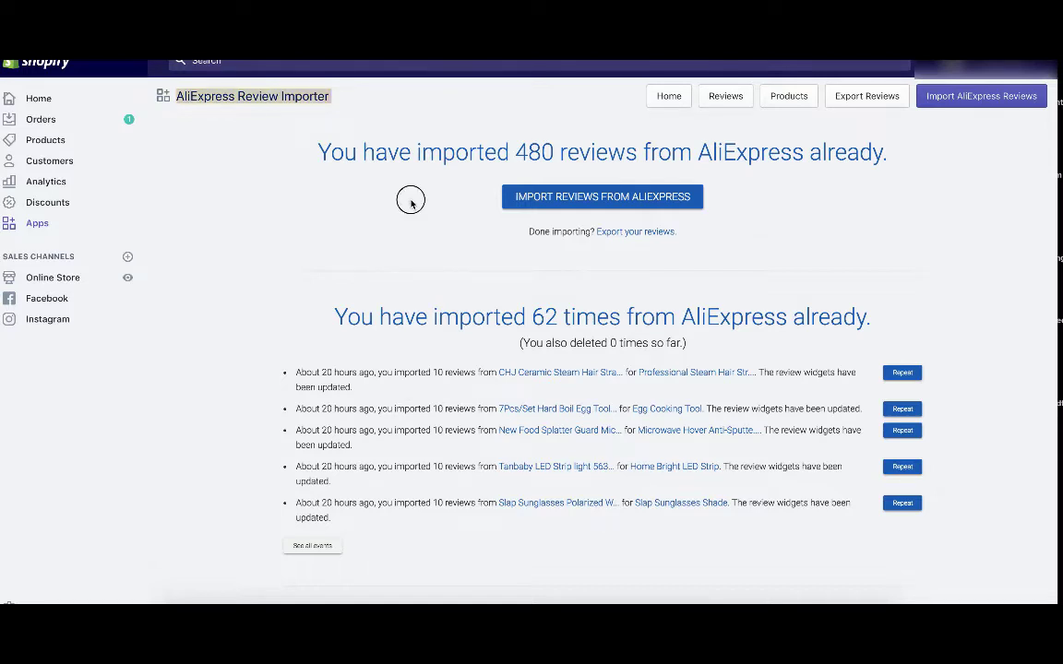
{"action": "left_click", "coordinate": [566, 200]}
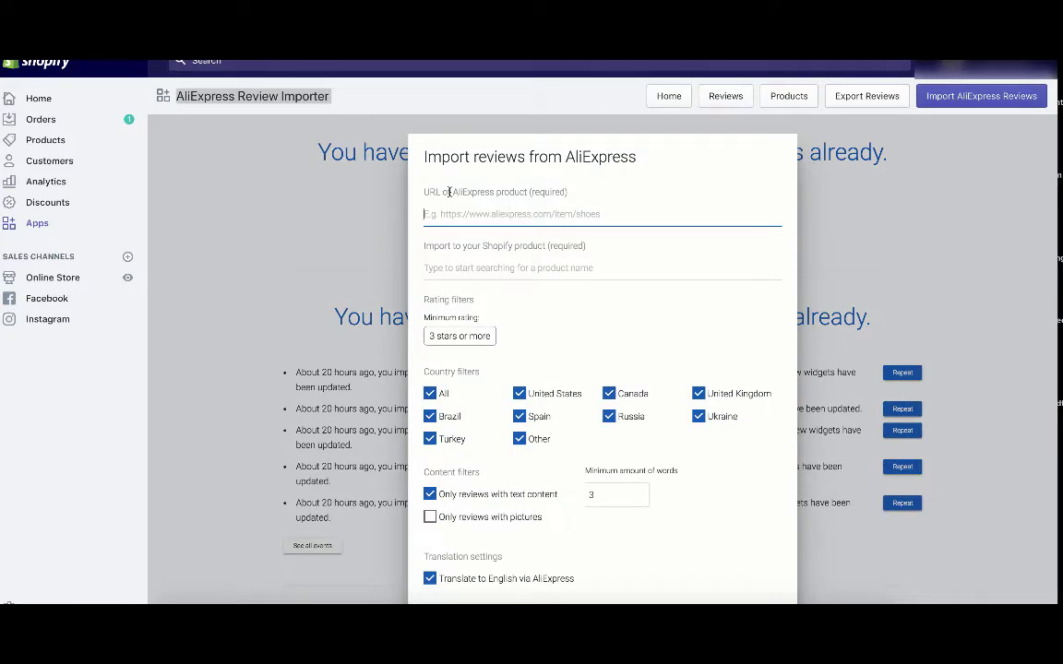
{"action": "key", "text": "ctrl+v"}
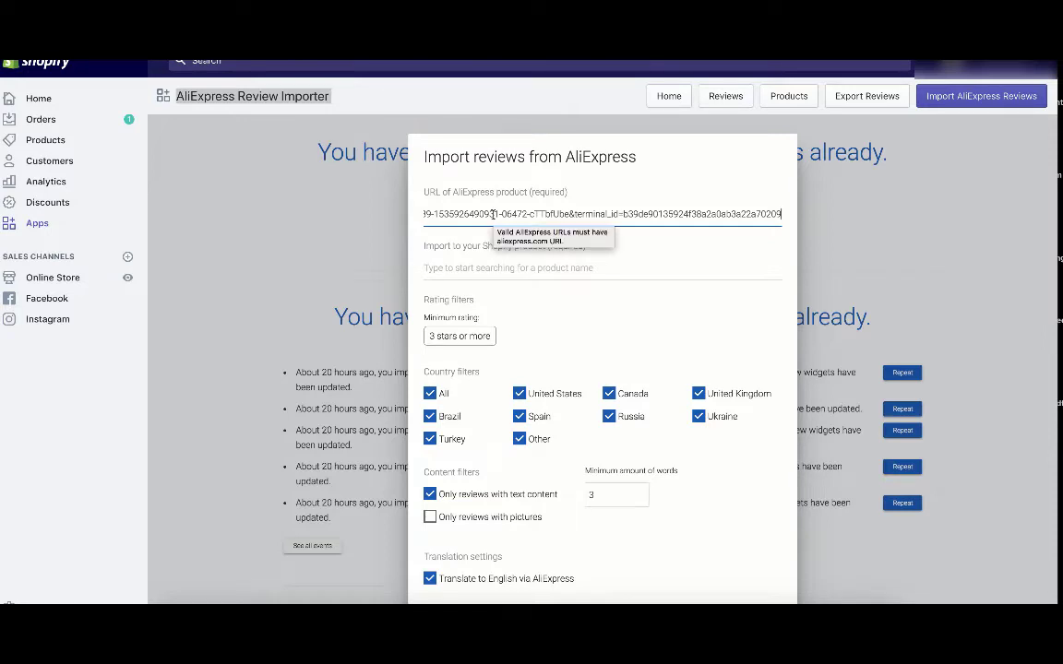
Try to find the target Shopify product with "Mulifunction" from the supplier's title, and clear the search text.
{"action": "left_click", "coordinate": [466, 268]}
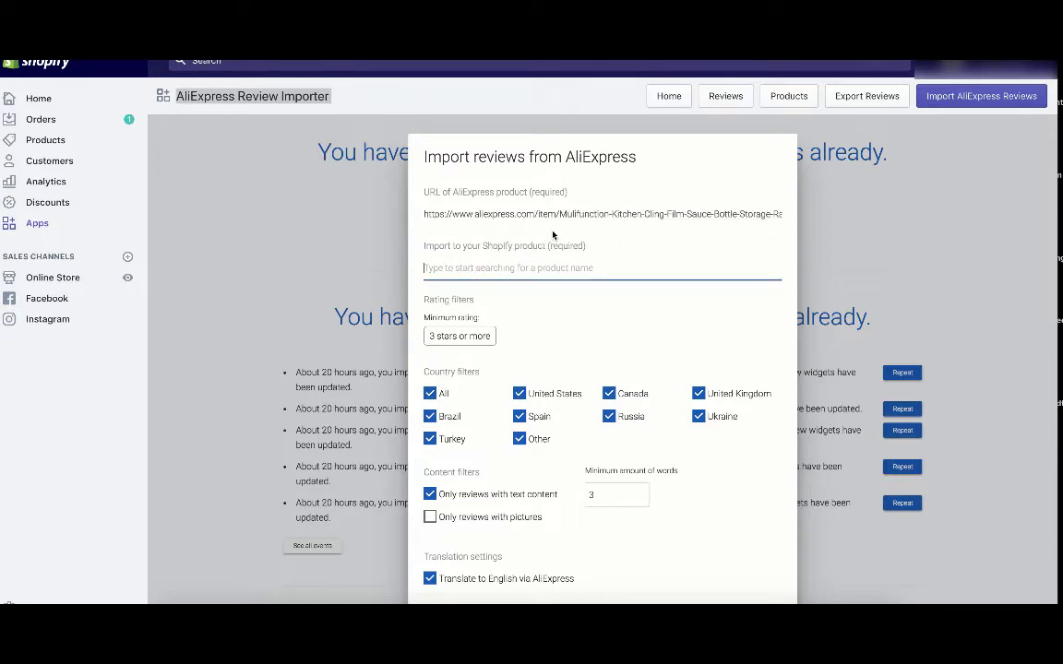
{"action": "key", "text": "ctrl+Tab"}
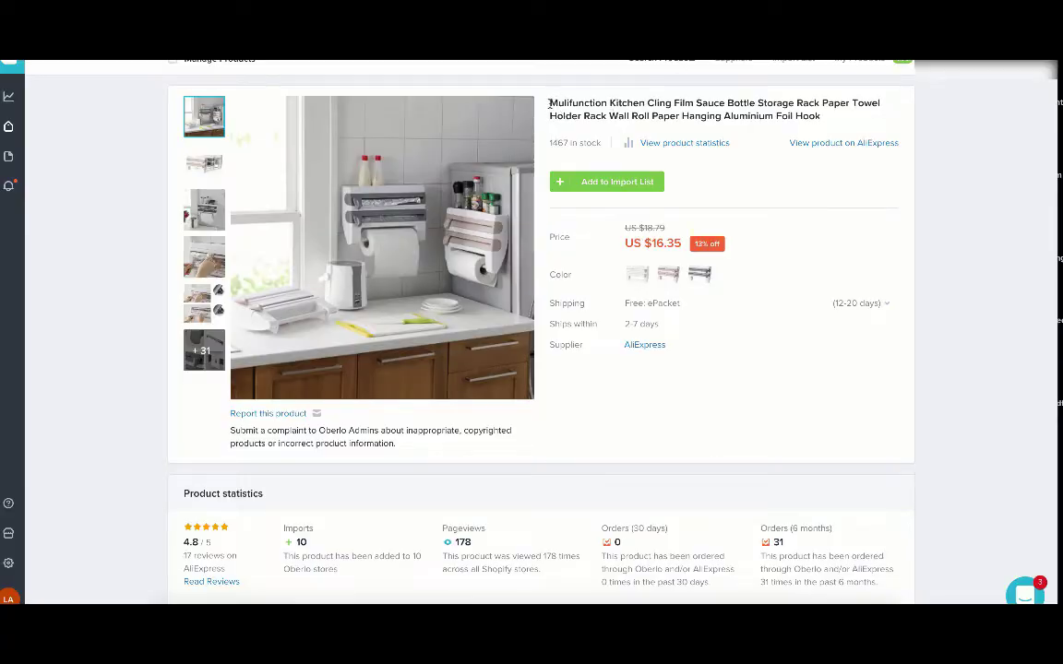
{"action": "left_click_drag", "start_coordinate": [549, 104], "coordinate": [608, 104]}
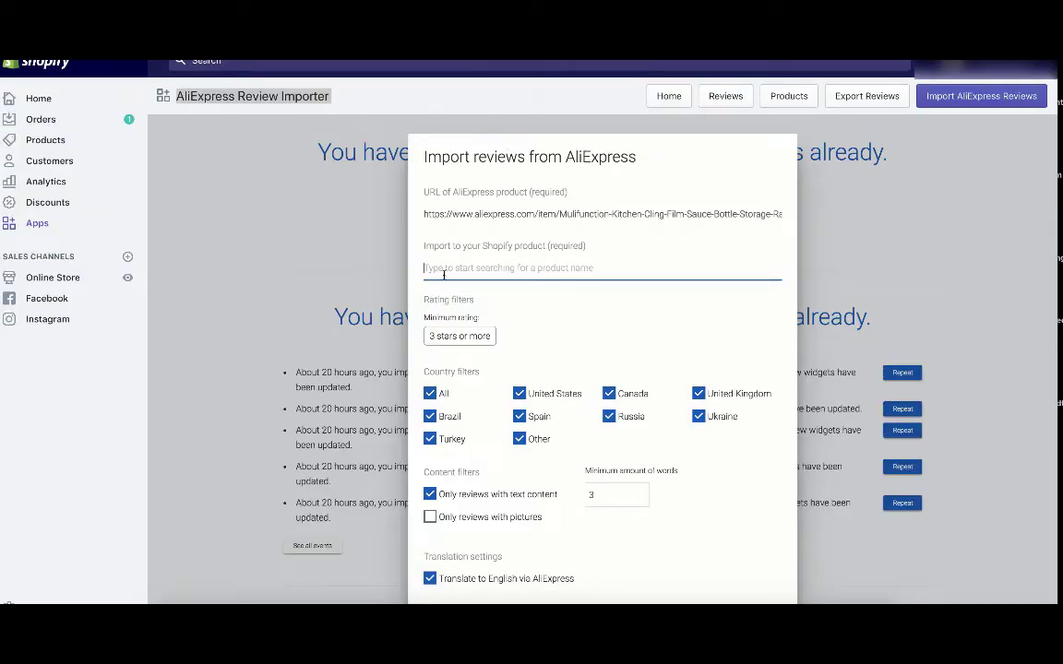
{"action": "type", "text": "Mulifunction"}
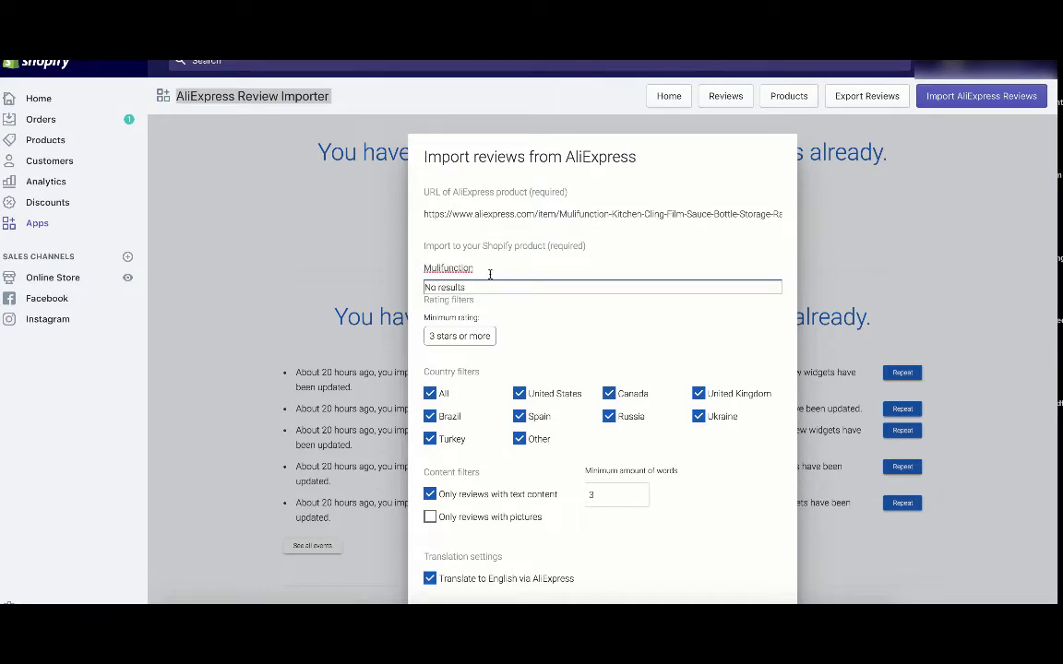
{"action": "key", "text": "BackSpace"}
{"action": "key", "text": "BackSpace"}
{"action": "key", "text": "BackSpace"}
{"action": "key", "text": "BackSpace"}
{"action": "key", "text": "BackSpace"}
{"action": "key", "text": "BackSpace"}
{"action": "key", "text": "BackSpace"}
{"action": "key", "text": "BackSpace"}
{"action": "key", "text": "BackSpace"}
{"action": "key", "text": "BackSpace"}
{"action": "key", "text": "BackSpace"}
{"action": "key", "text": "BackSpace"}
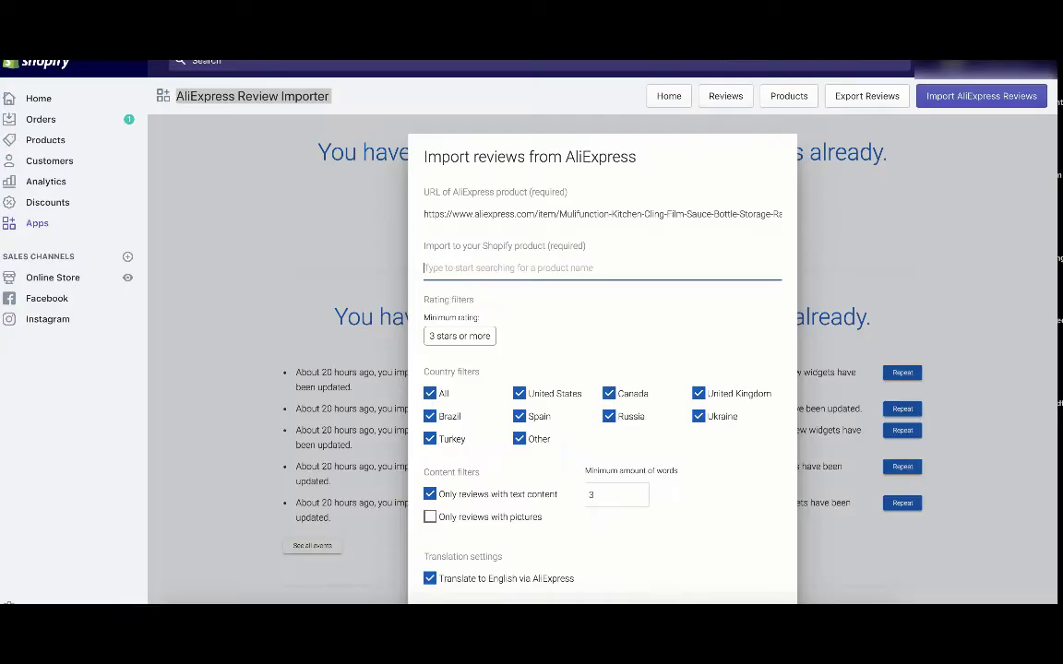
Search for "4" and choose "Multifunction 4-in-1 Kitchen Dispenser for aluminum foil, cling film and kitchen towel" as the Shopify product.
{"action": "type", "text": "4"}
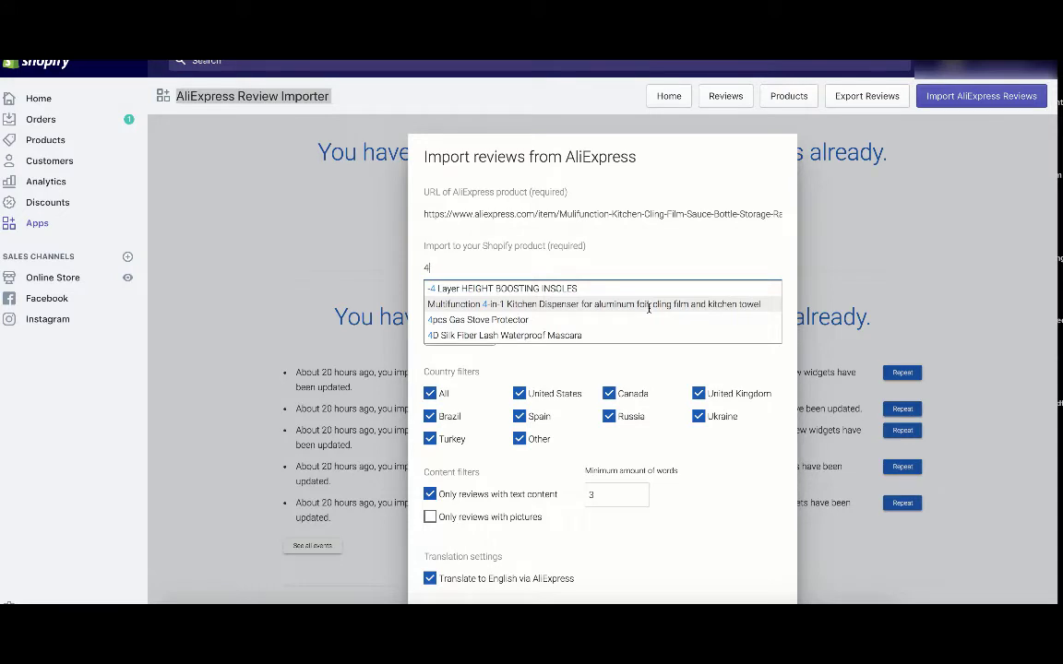
{"action": "left_click", "coordinate": [648, 305]}
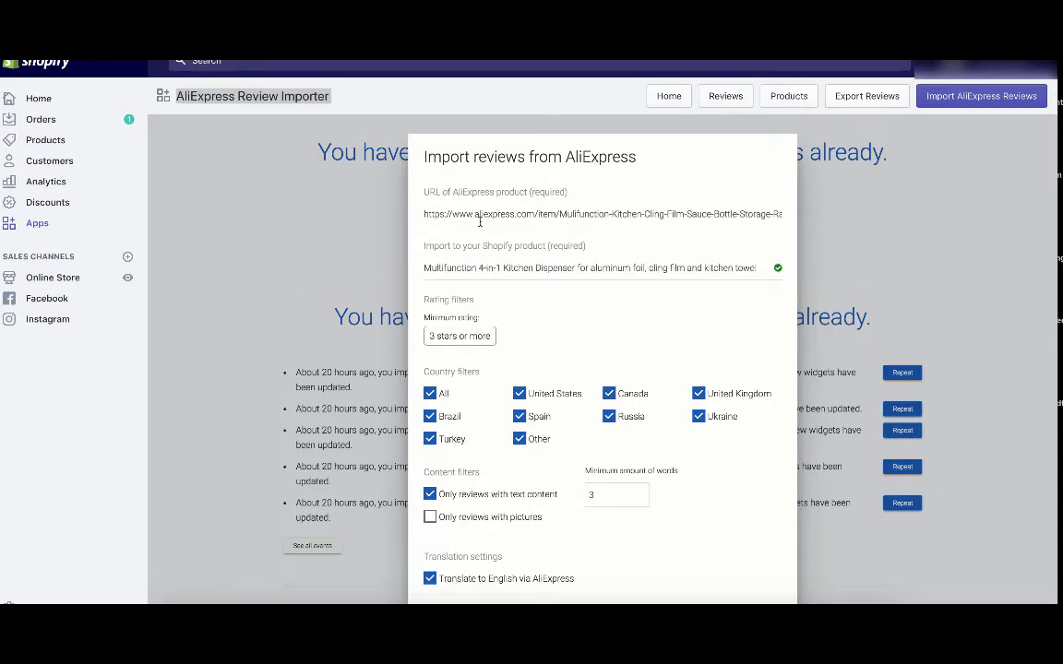
{"action": "triple_click", "coordinate": [425, 215]}
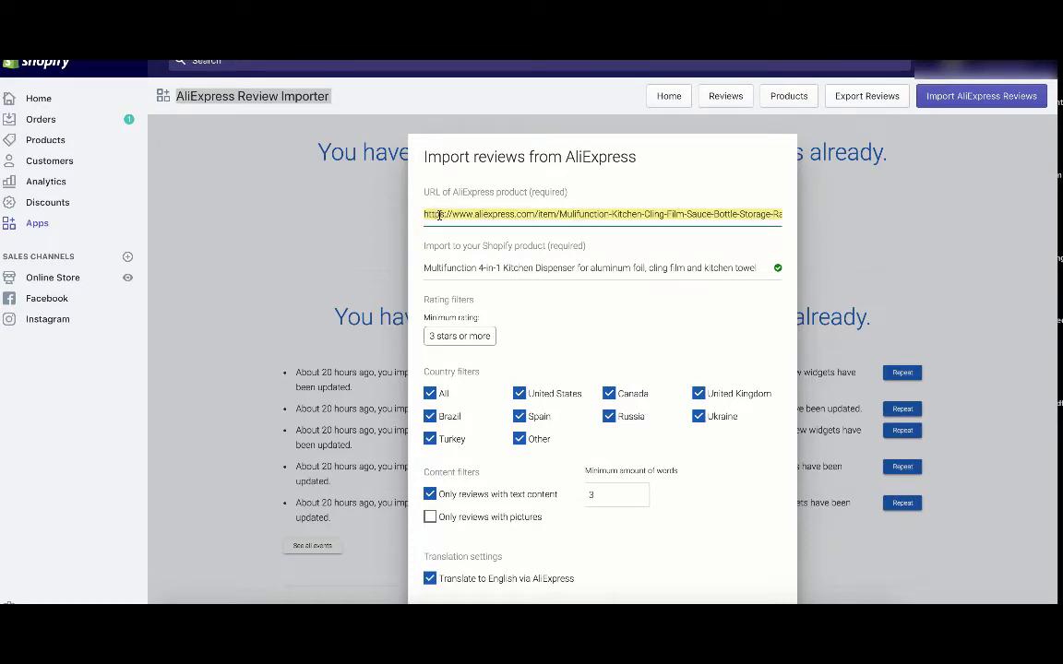
{"action": "left_click", "coordinate": [444, 268]}
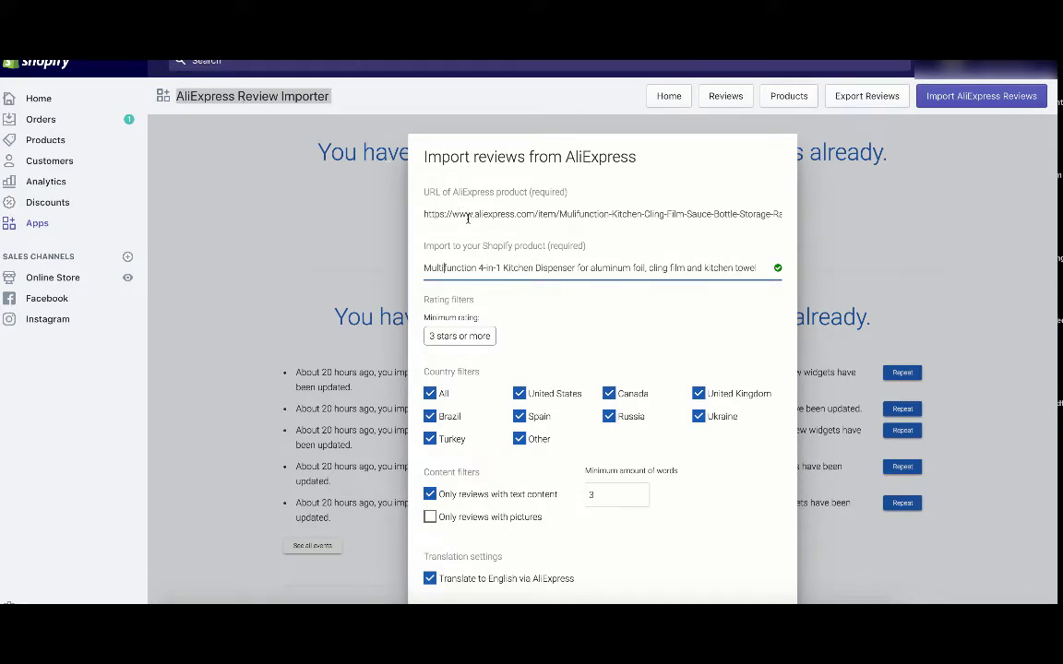
Import up to 10 kitchen dispenser reviews, keeping the filters at 3 stars or more, all countries, text content and English translation.
{"action": "scroll", "coordinate": [475, 225], "scroll_direction": "down", "scroll_amount": 2}
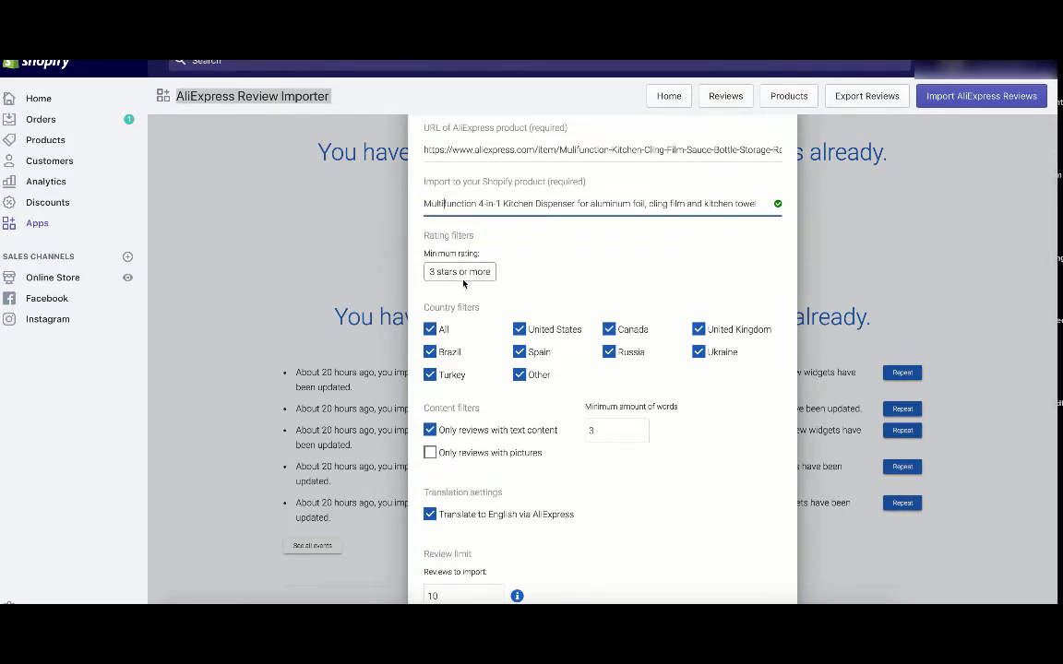
{"action": "scroll", "coordinate": [484, 280], "scroll_direction": "down", "scroll_amount": 1}
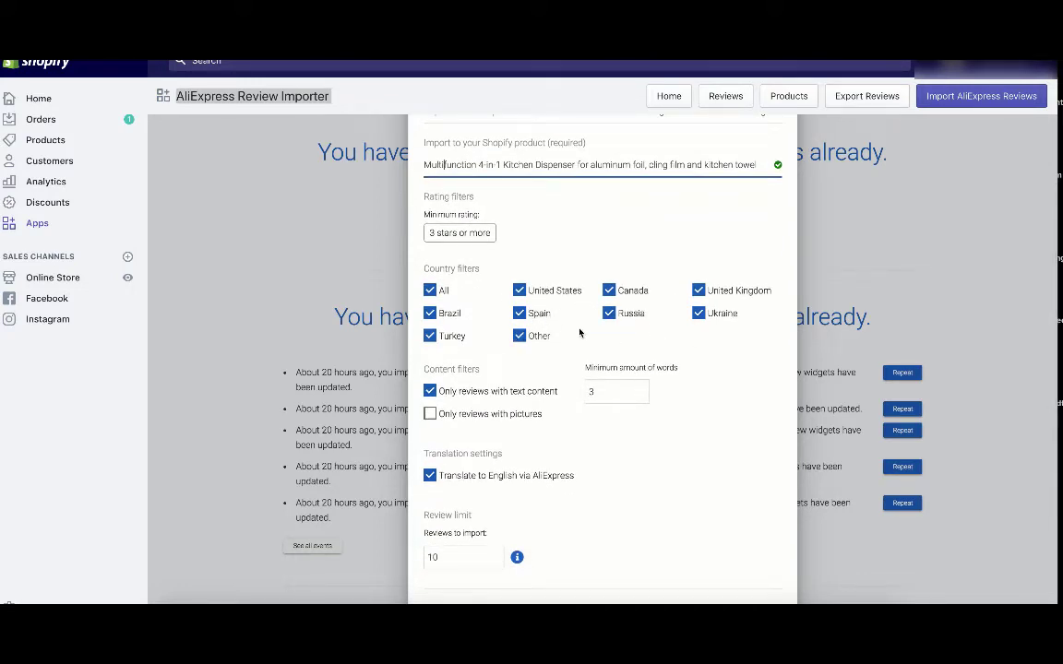
{"action": "scroll", "coordinate": [579, 333], "scroll_direction": "down", "scroll_amount": 2}
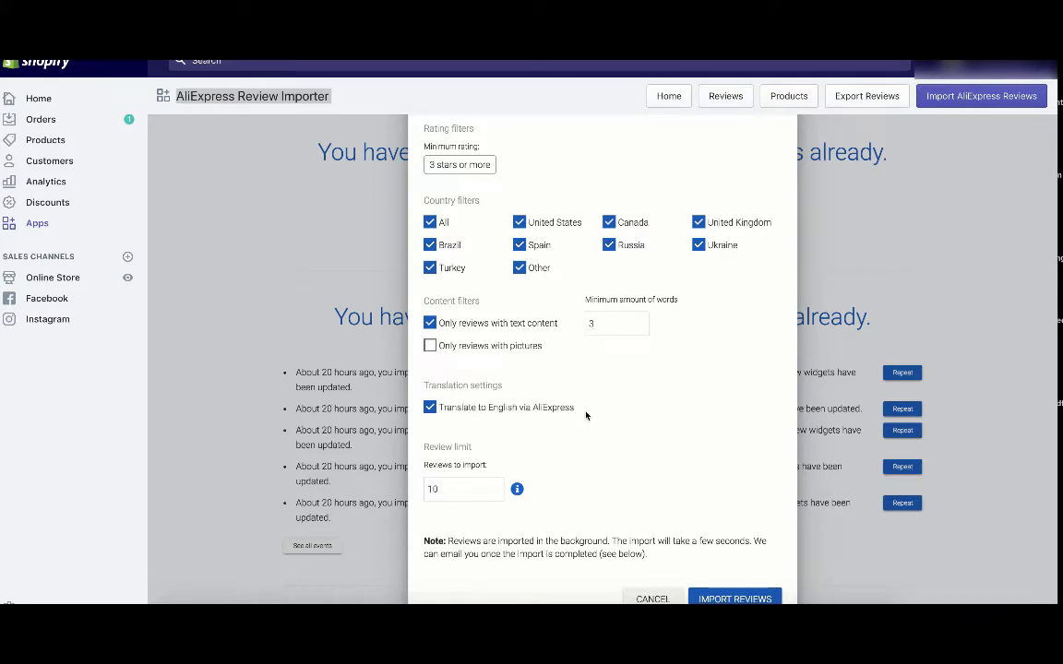
{"action": "scroll", "coordinate": [598, 417], "scroll_direction": "down", "scroll_amount": 1}
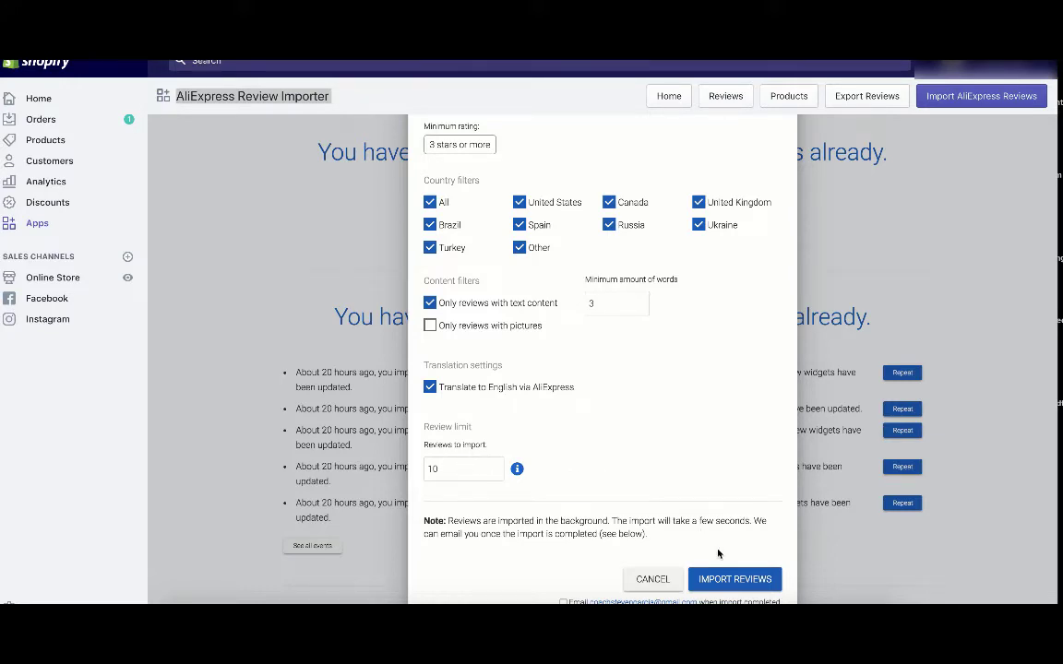
{"action": "left_click", "coordinate": [726, 579]}
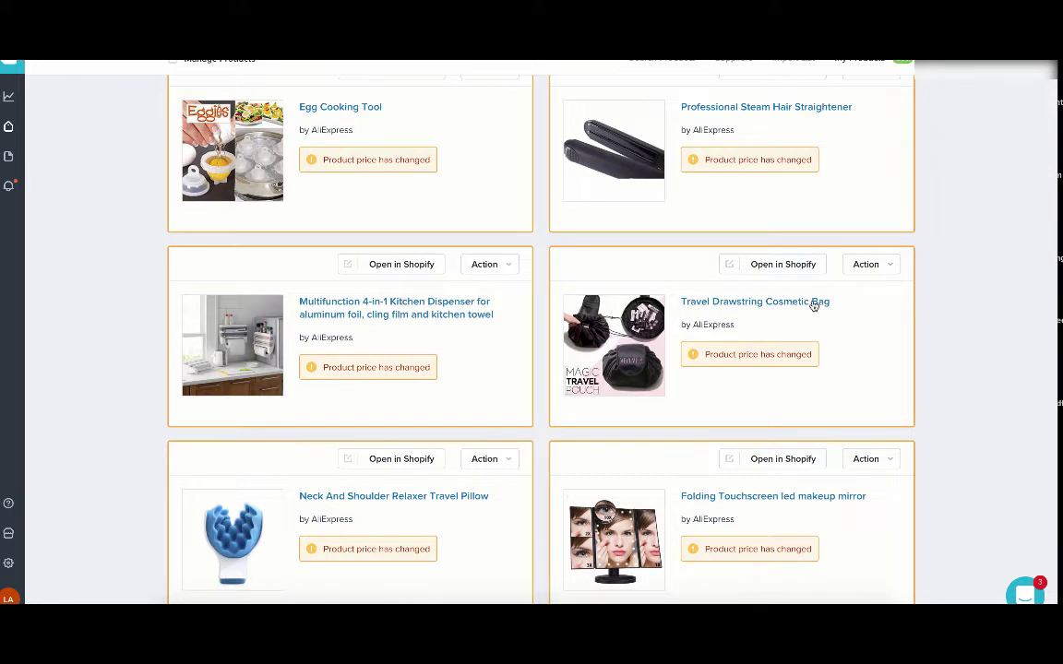
Switch to Oberlo, open the Travel Drawstring Cosmetic Bag's supplier product and view it on AliExpress.
{"action": "left_click", "coordinate": [753, 305]}
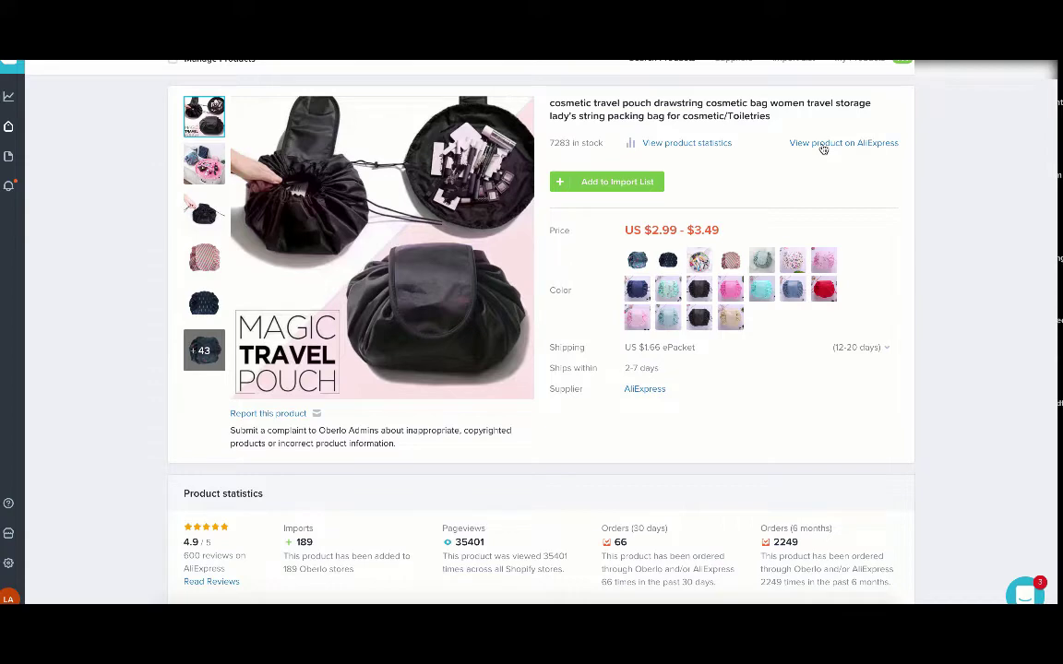
{"action": "left_click", "coordinate": [823, 145]}
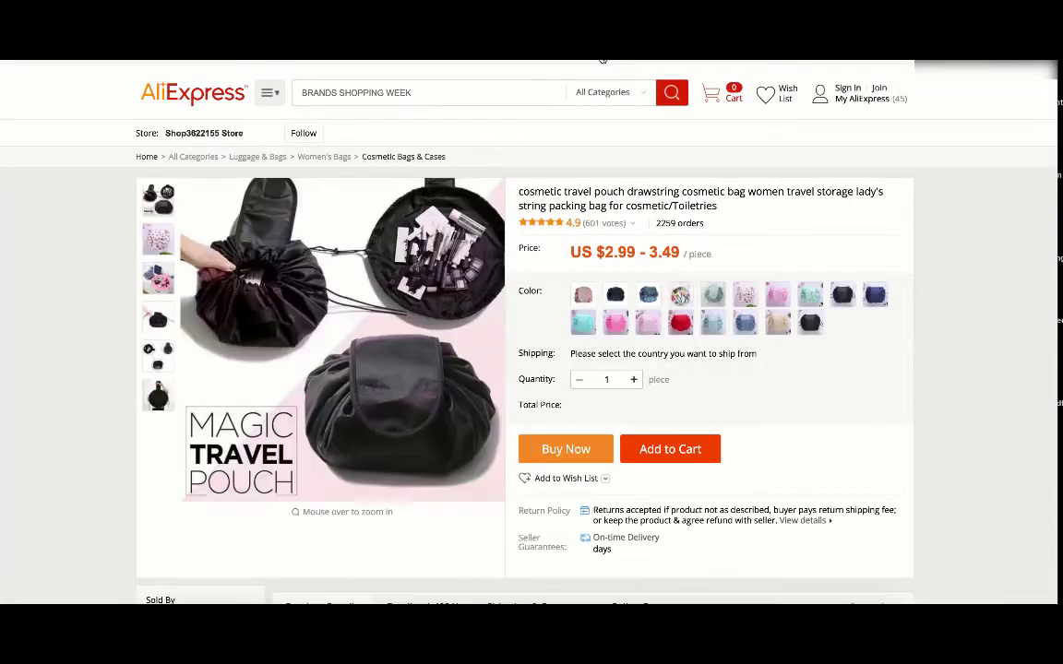
{"action": "type", "text": "alibaba"}
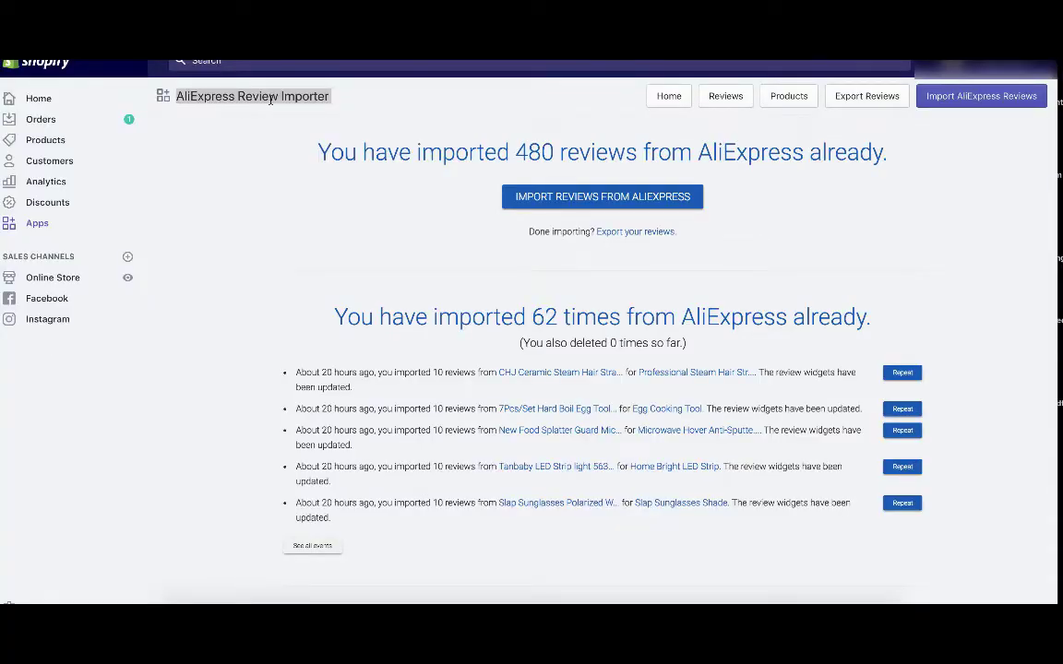
Back in AliExpress Review Importer, start another review import and paste the cosmetic bag's AliExpress product URL.
{"action": "left_click", "coordinate": [578, 203]}
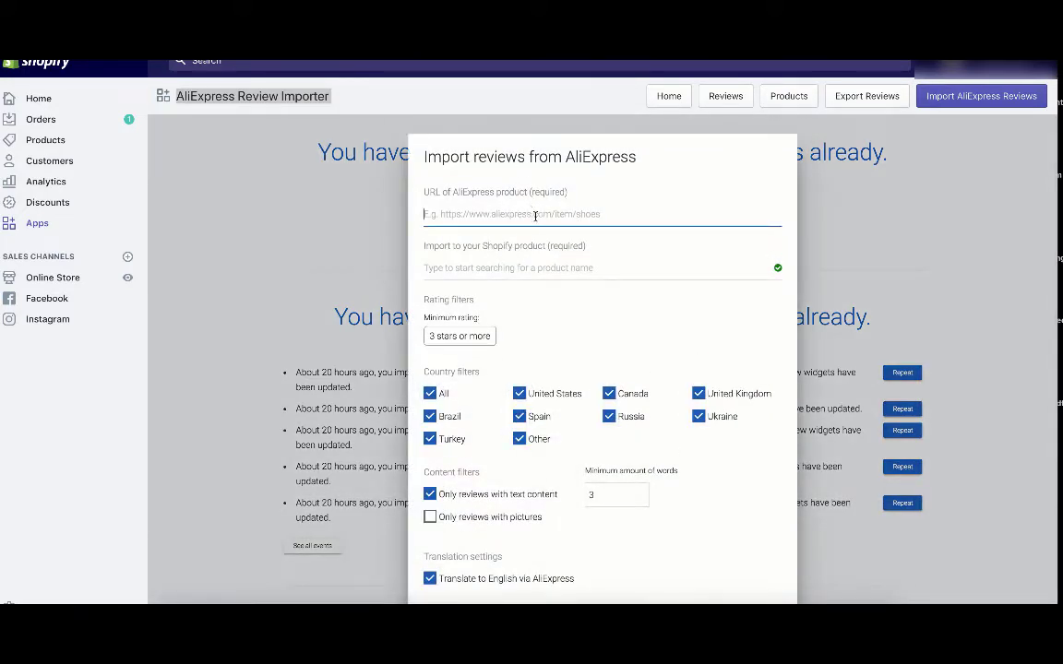
{"action": "left_click", "coordinate": [535, 214]}
{"action": "key", "text": "ctrl+v"}
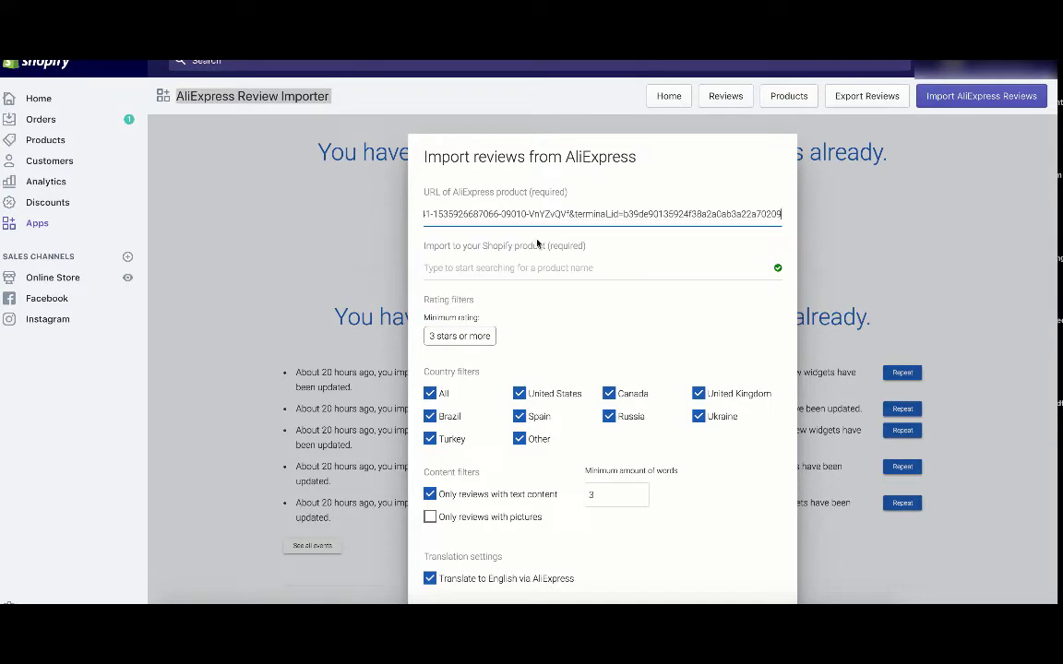
Check the product's store name in Oberlo, search for "Travel" and choose "Travel Drawstring Cosmetic Bag" as the Shopify product.
{"action": "left_click", "coordinate": [483, 269]}
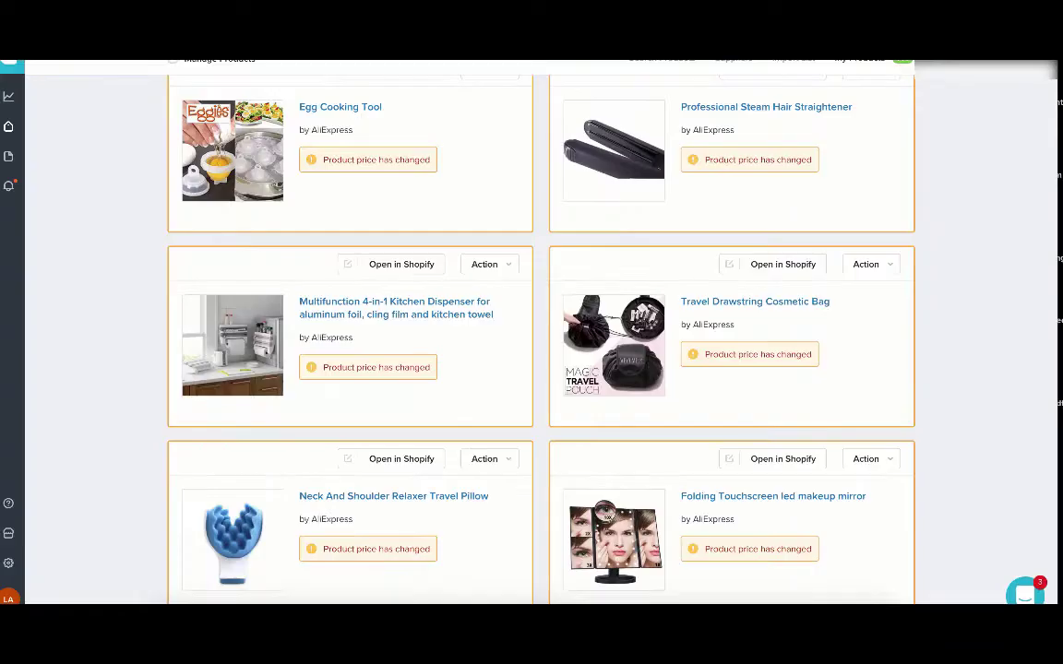
{"action": "scroll", "coordinate": [771, 318], "scroll_direction": "down", "scroll_amount": 1}
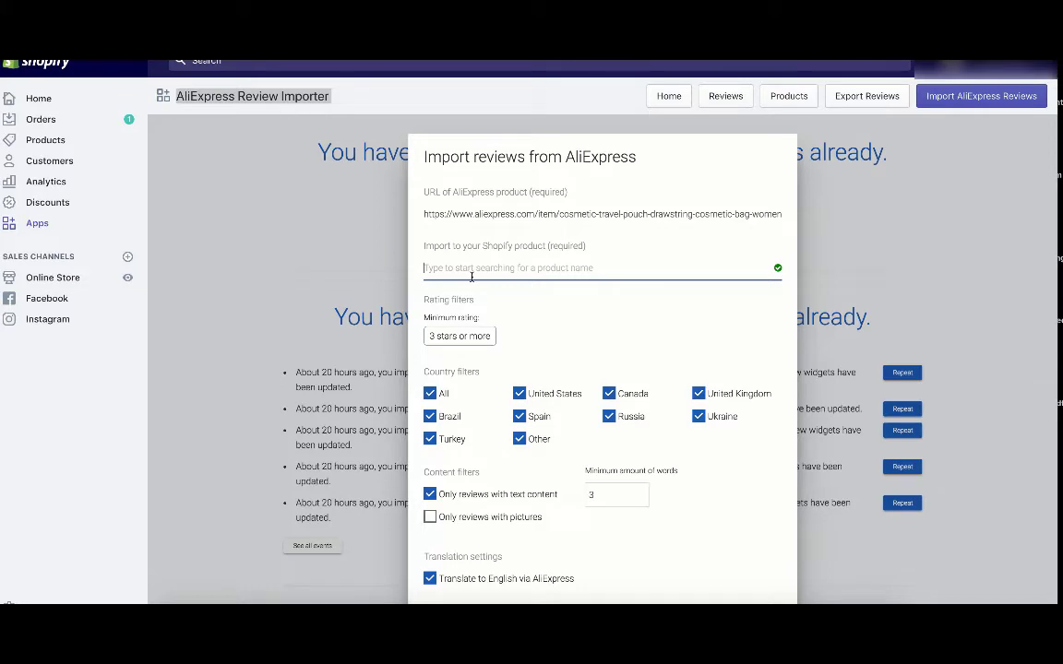
{"action": "type", "text": "Tra"}
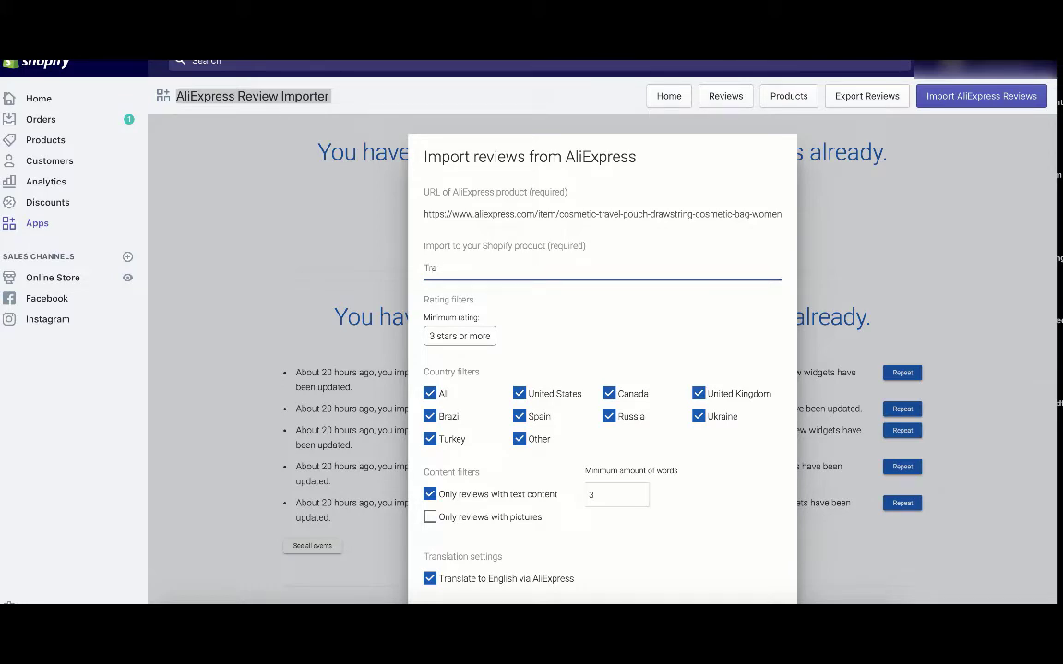
{"action": "type", "text": "vel"}
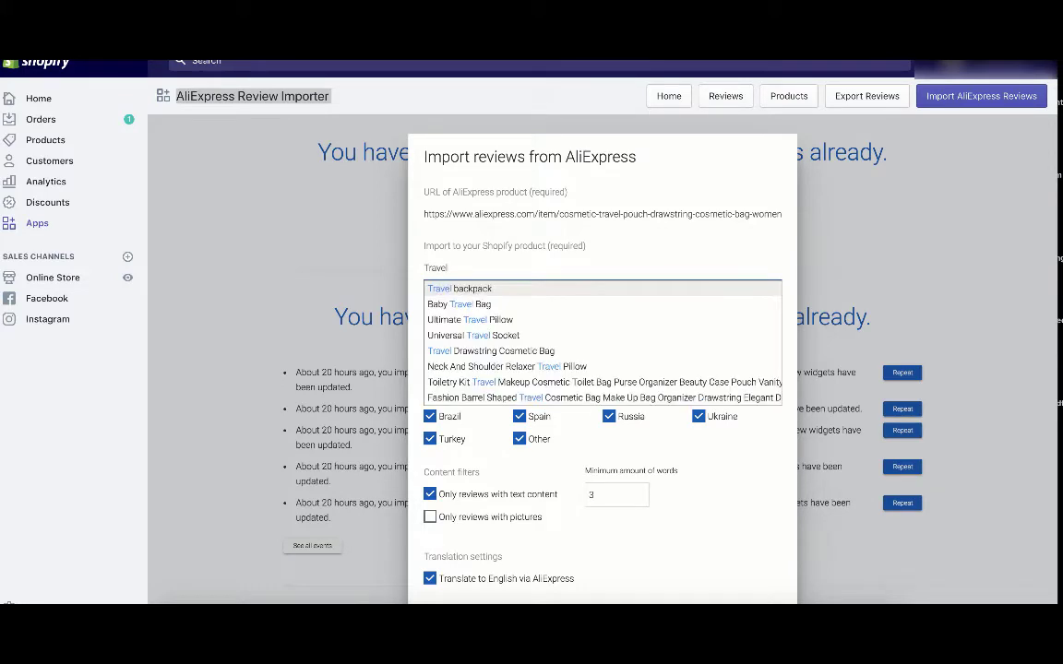
{"action": "left_click", "coordinate": [486, 351]}
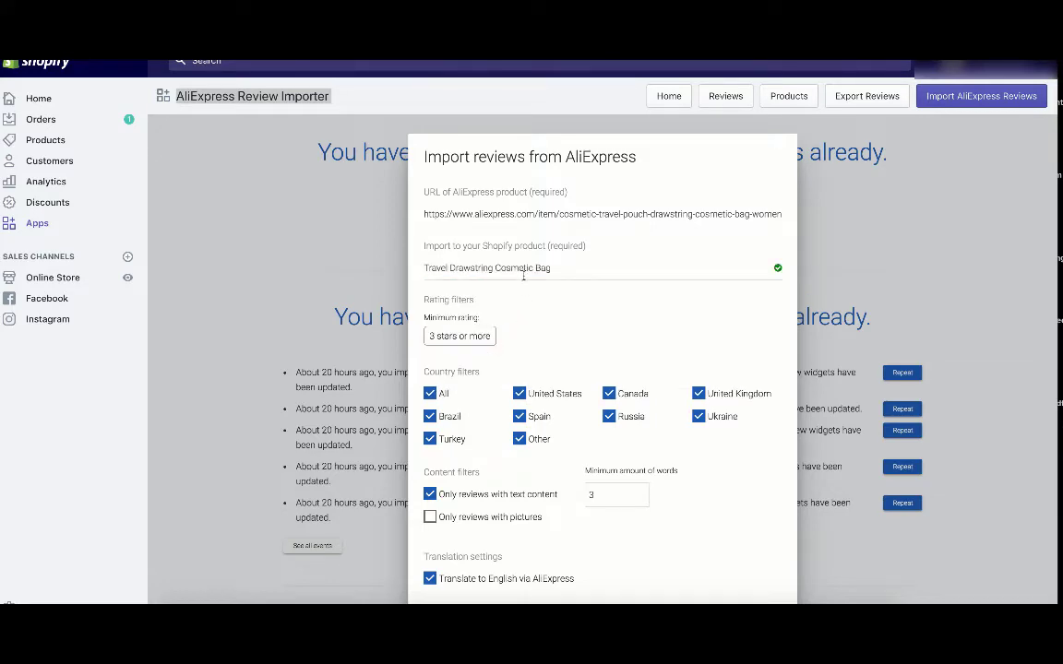
Import the Travel Drawstring Cosmetic Bag reviews with the existing filters and a limit of 10 reviews.
{"action": "scroll", "coordinate": [565, 358], "scroll_direction": "down", "scroll_amount": 3}
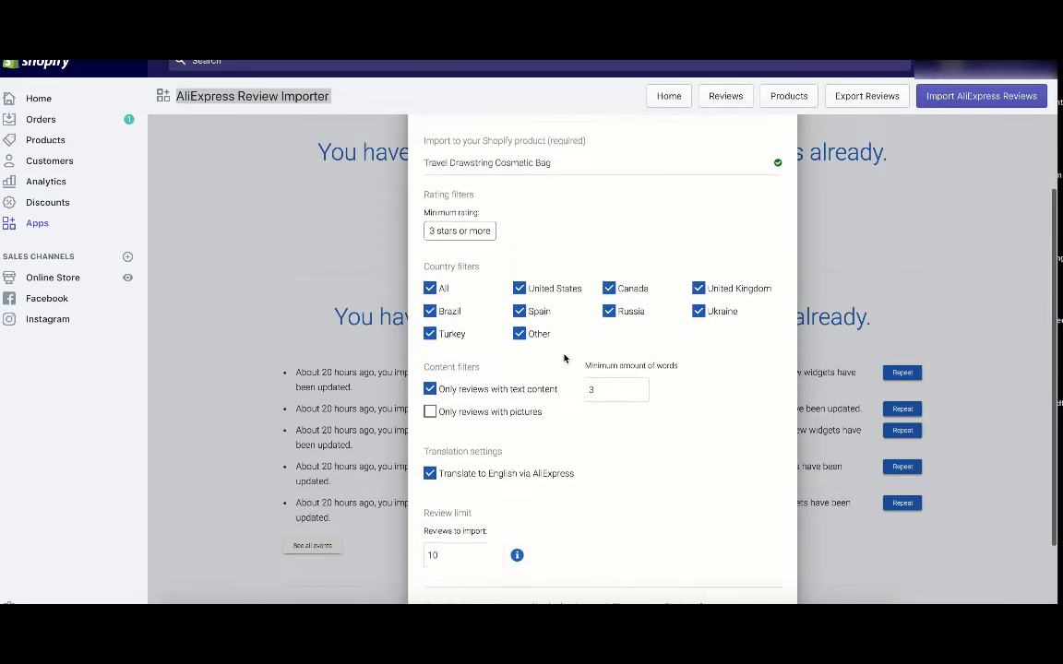
{"action": "scroll", "coordinate": [564, 358], "scroll_direction": "down", "scroll_amount": 1}
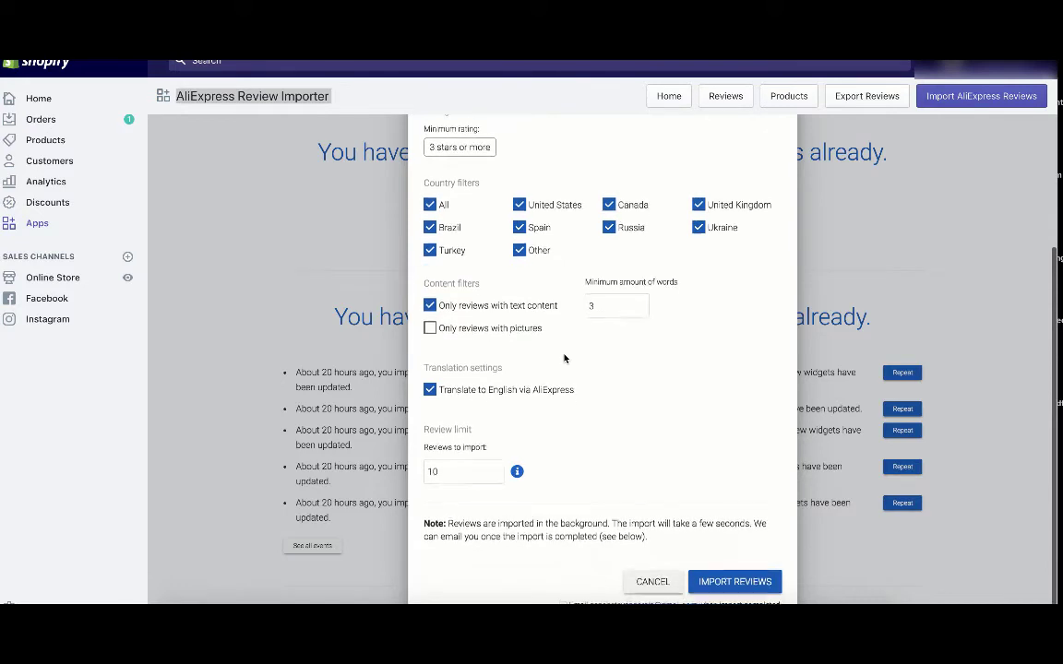
{"action": "left_click", "coordinate": [729, 579]}
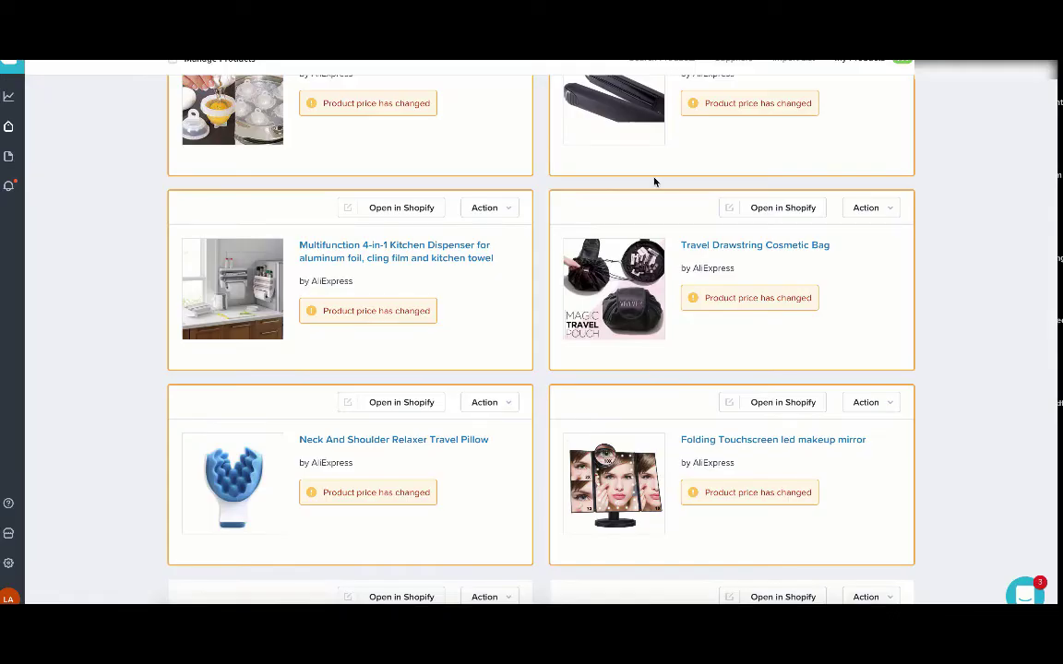
Switch to Oberlo and look through the list of store products that come from AliExpress suppliers.
{"action": "scroll", "coordinate": [563, 189], "scroll_direction": "up", "scroll_amount": 3}
{"action": "scroll", "coordinate": [557, 188], "scroll_direction": "down", "scroll_amount": 5}
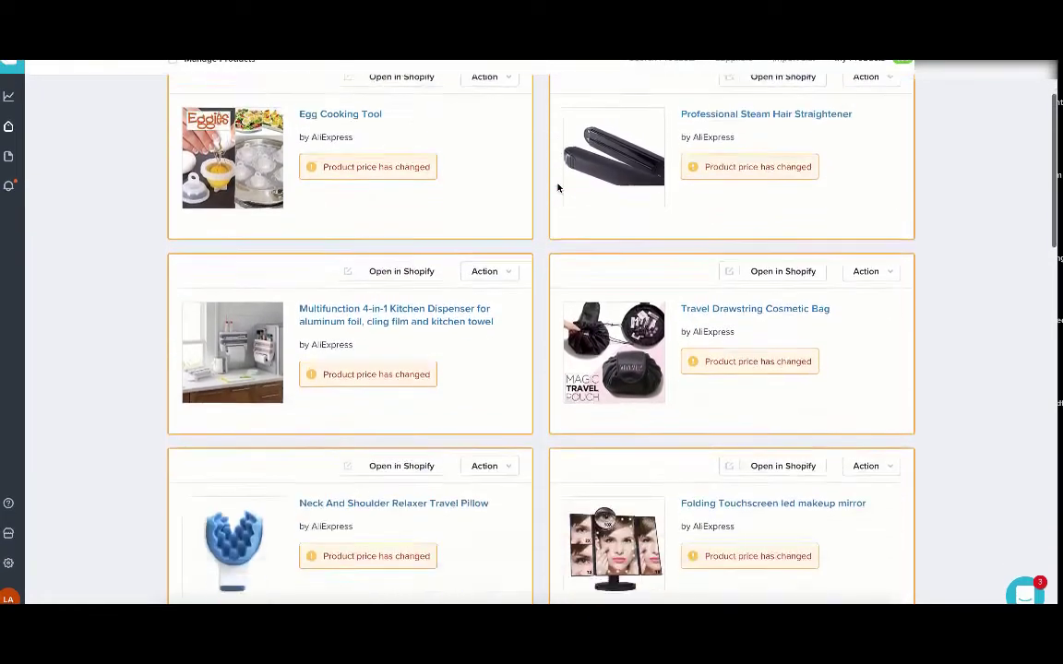
{"action": "scroll", "coordinate": [557, 188], "scroll_direction": "up", "scroll_amount": 1}
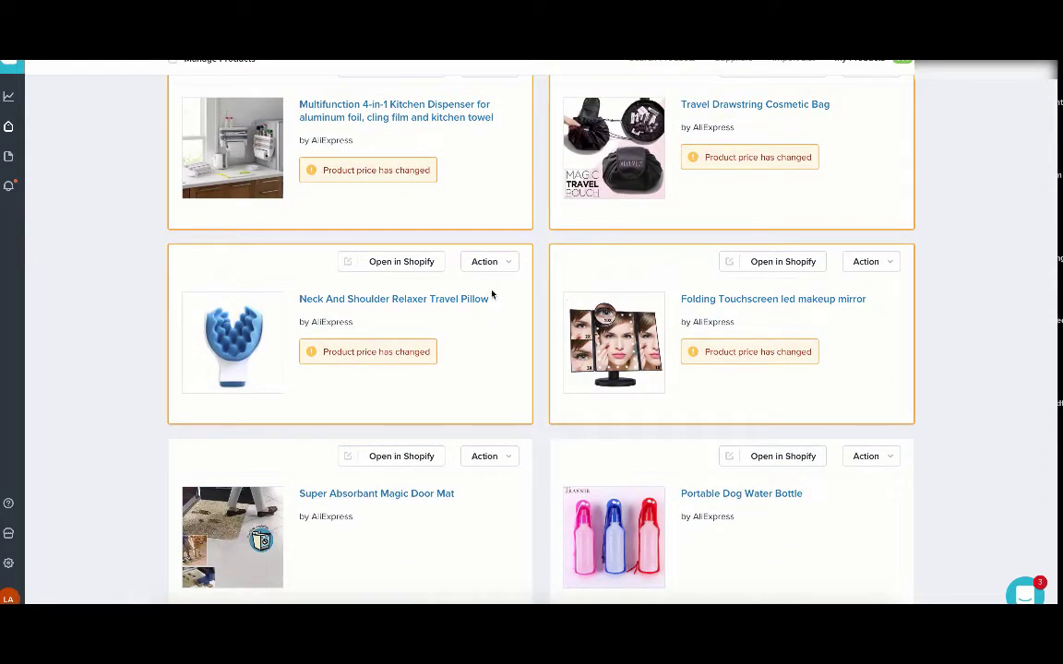
{"action": "scroll", "coordinate": [491, 414], "scroll_direction": "down", "scroll_amount": 1}
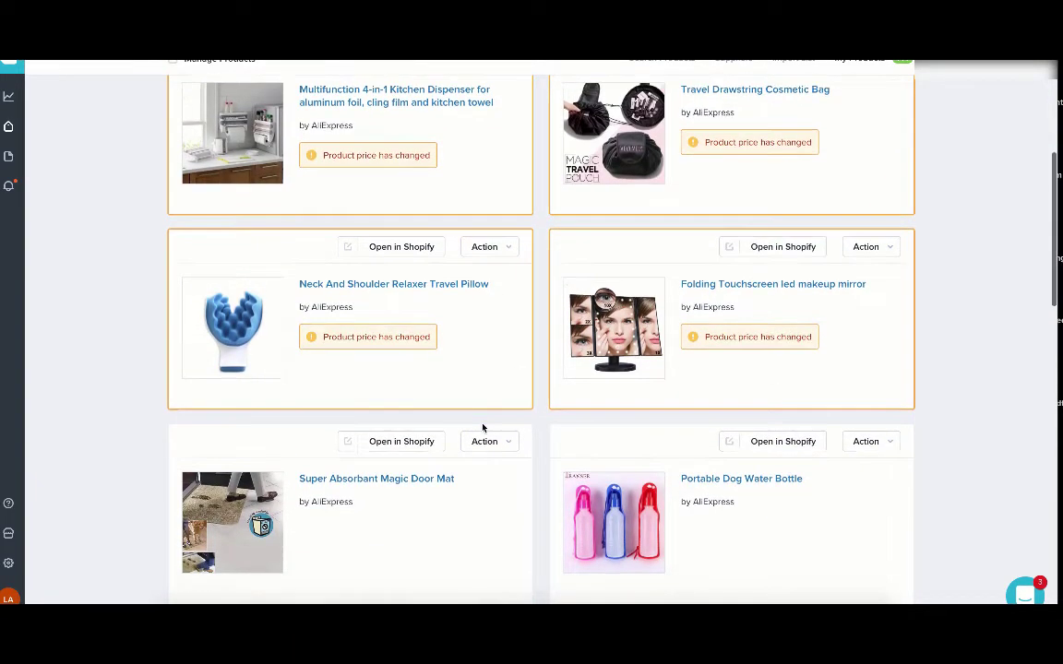
{"action": "scroll", "coordinate": [471, 489], "scroll_direction": "down", "scroll_amount": 3}
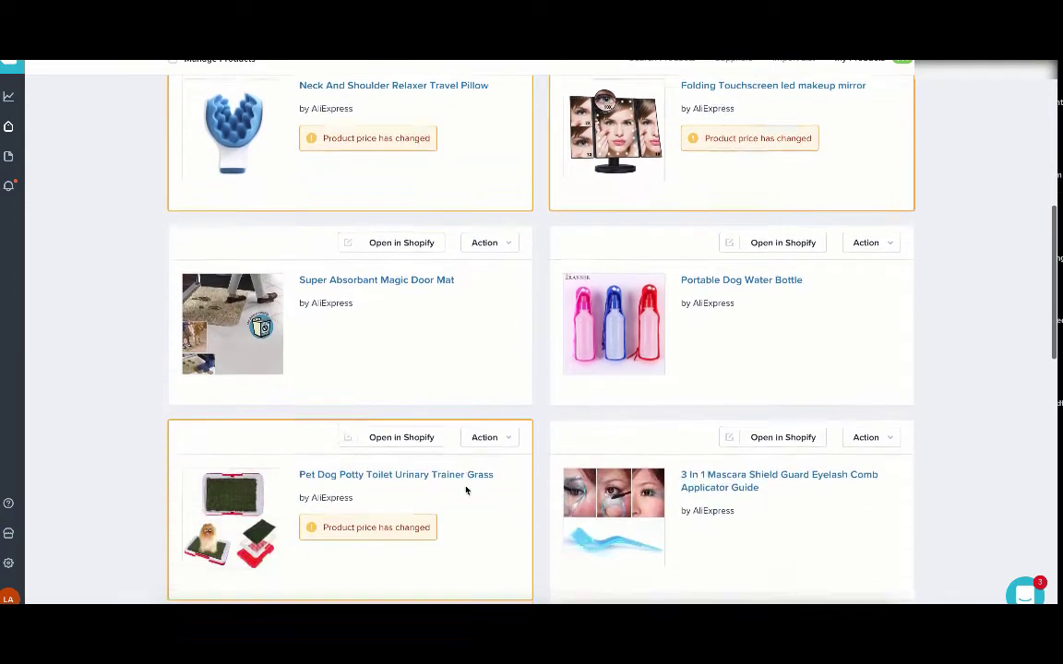
{"action": "scroll", "coordinate": [409, 518], "scroll_direction": "down", "scroll_amount": 1}
{"action": "scroll", "coordinate": [408, 518], "scroll_direction": "down", "scroll_amount": 10}
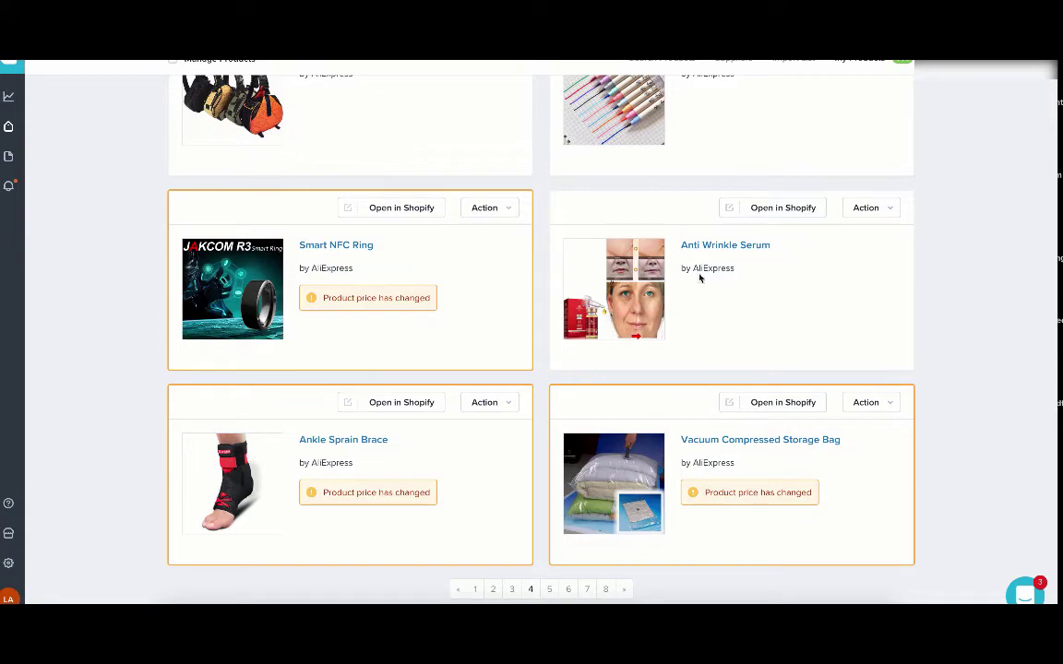
{"action": "scroll", "coordinate": [700, 268], "scroll_direction": "up", "scroll_amount": 5}
{"action": "scroll", "coordinate": [700, 268], "scroll_direction": "up", "scroll_amount": 8}
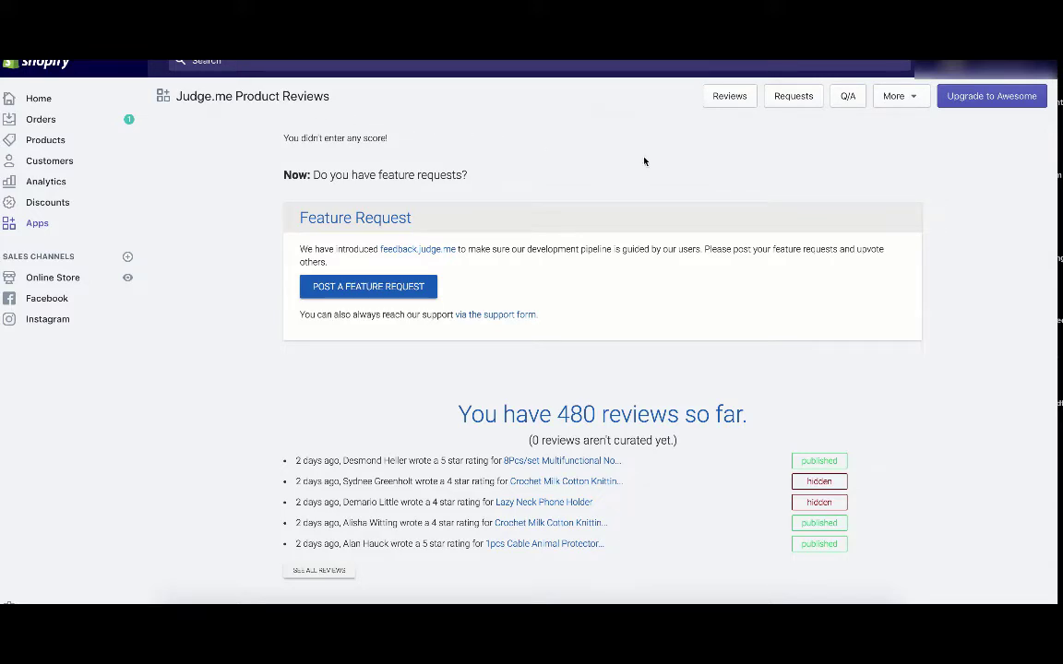
In Judge.me Product Reviews, open the reviews to curate and hide the three-star Travel Drawstring Cosmetic Bag review complaining about its color.
{"action": "left_click", "coordinate": [730, 96]}
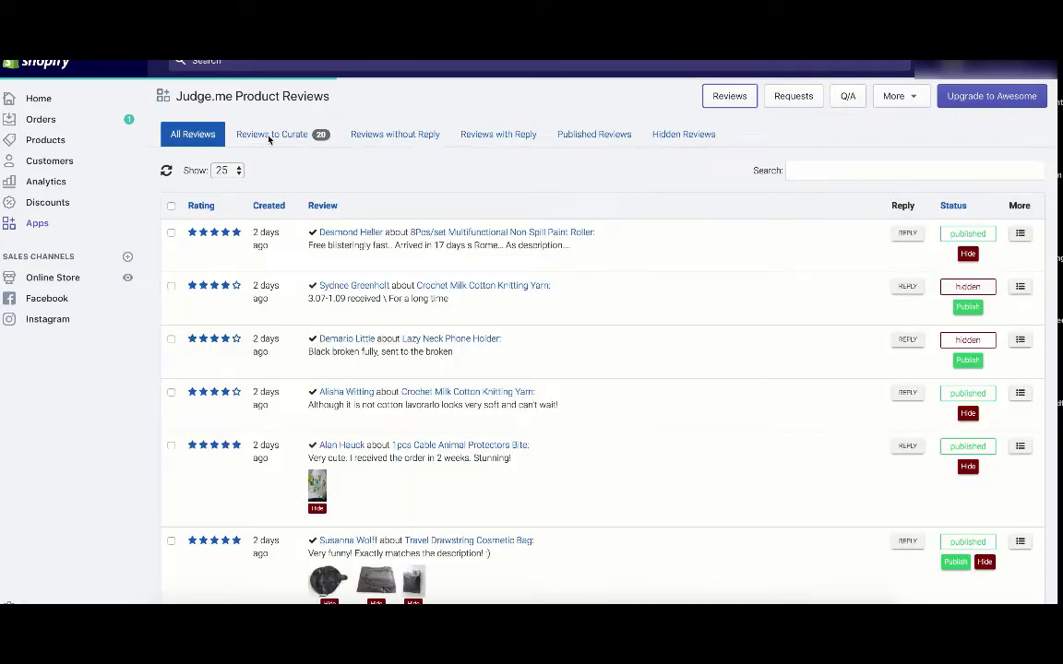
{"action": "left_click", "coordinate": [267, 135]}
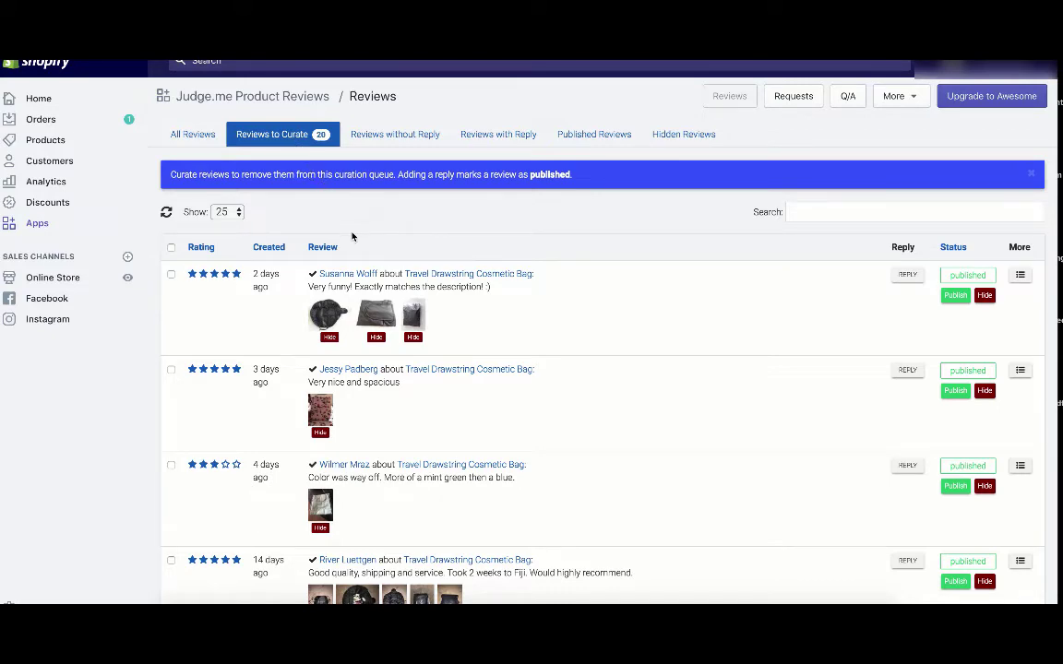
{"action": "scroll", "coordinate": [351, 237], "scroll_direction": "down", "scroll_amount": 2}
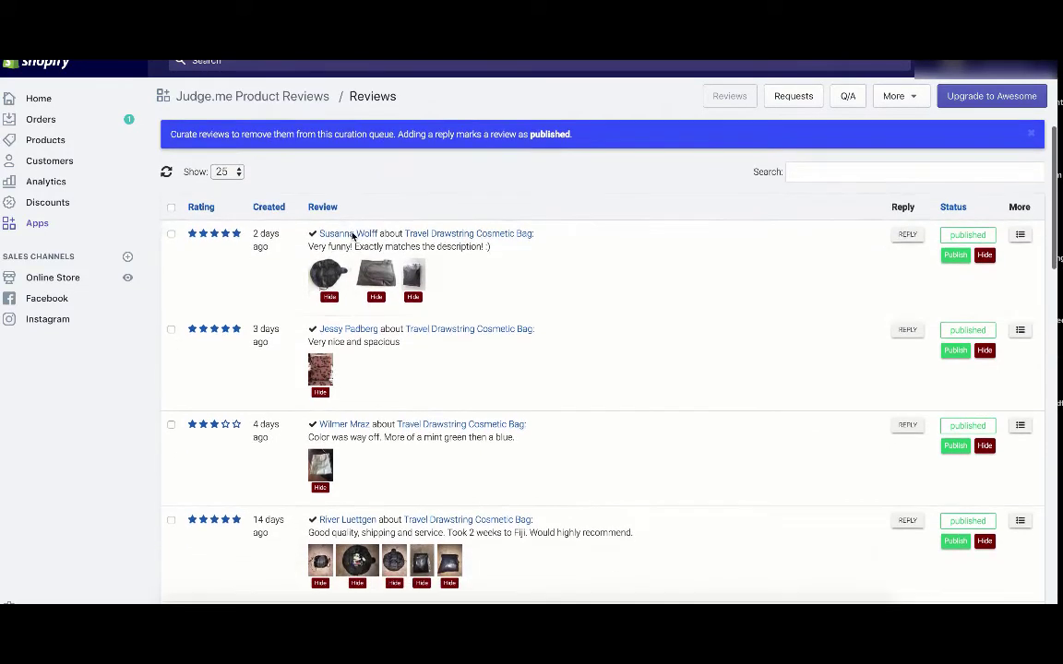
{"action": "scroll", "coordinate": [351, 237], "scroll_direction": "down", "scroll_amount": 2}
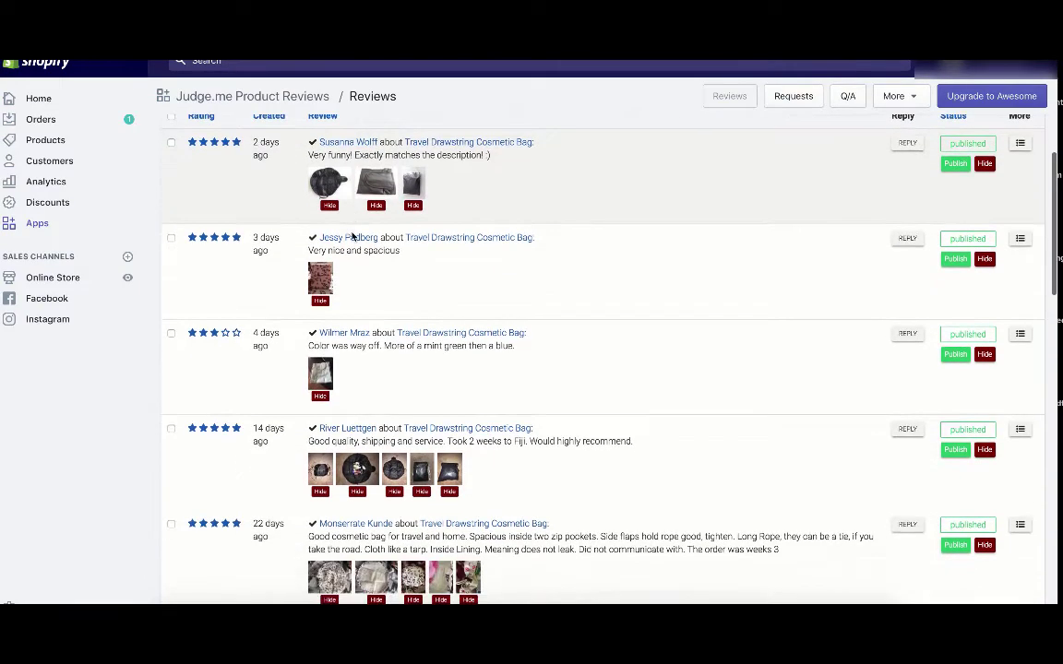
{"action": "scroll", "coordinate": [351, 237], "scroll_direction": "down", "scroll_amount": 2}
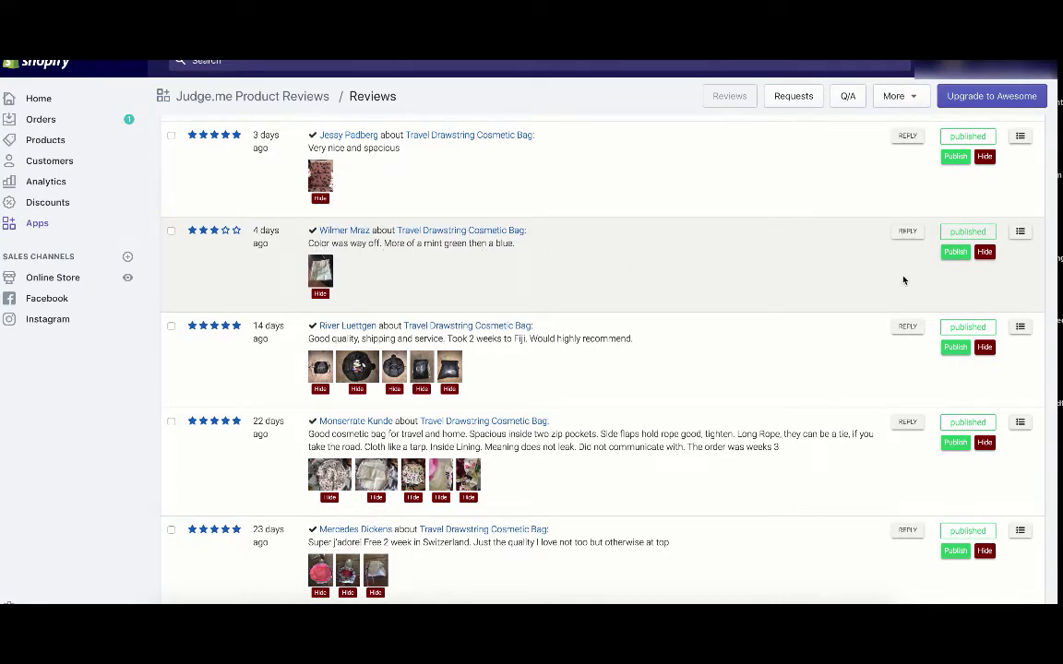
{"action": "left_click", "coordinate": [985, 252]}
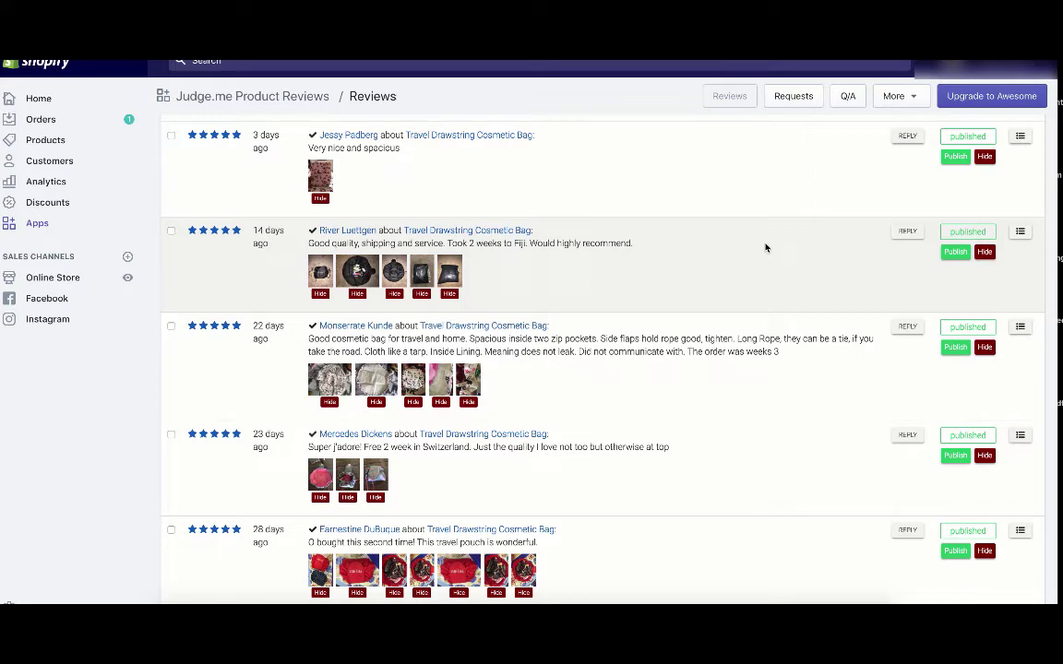
Read through the reviews to curate and hide the five-star kitchen dispenser review written entirely in Russian.
{"action": "scroll", "coordinate": [764, 247], "scroll_direction": "down", "scroll_amount": 2}
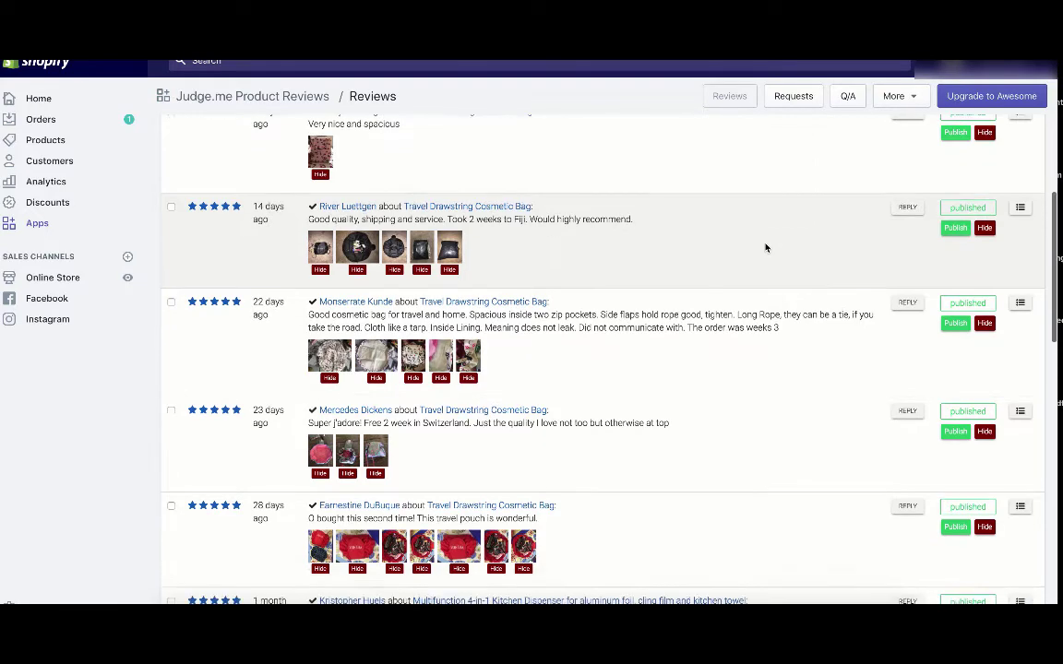
{"action": "scroll", "coordinate": [765, 248], "scroll_direction": "down", "scroll_amount": 1}
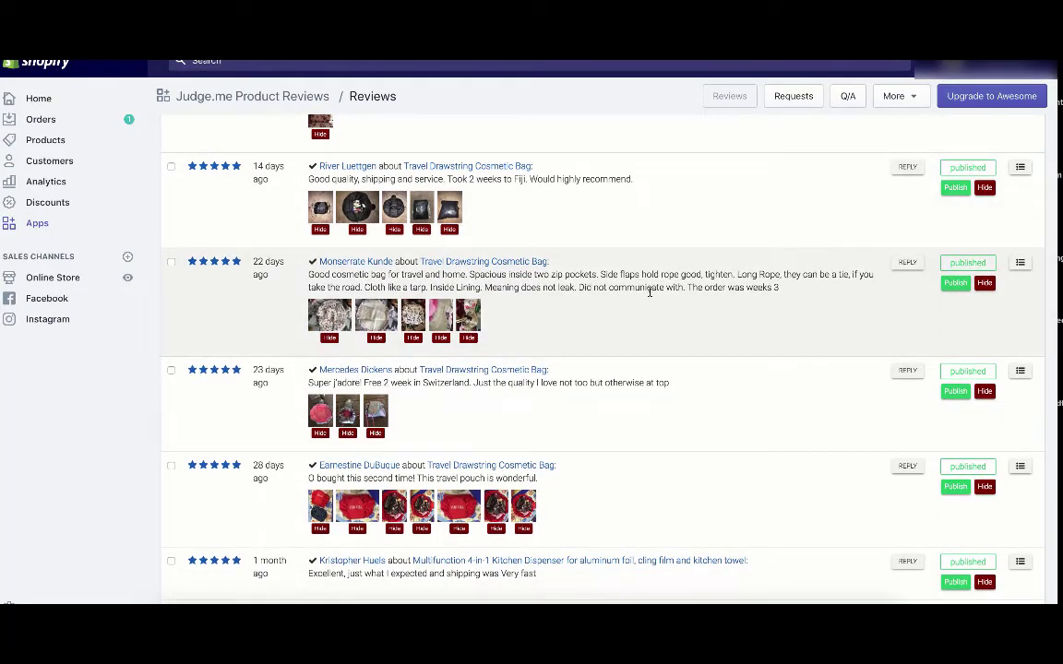
{"action": "scroll", "coordinate": [649, 292], "scroll_direction": "down", "scroll_amount": 4}
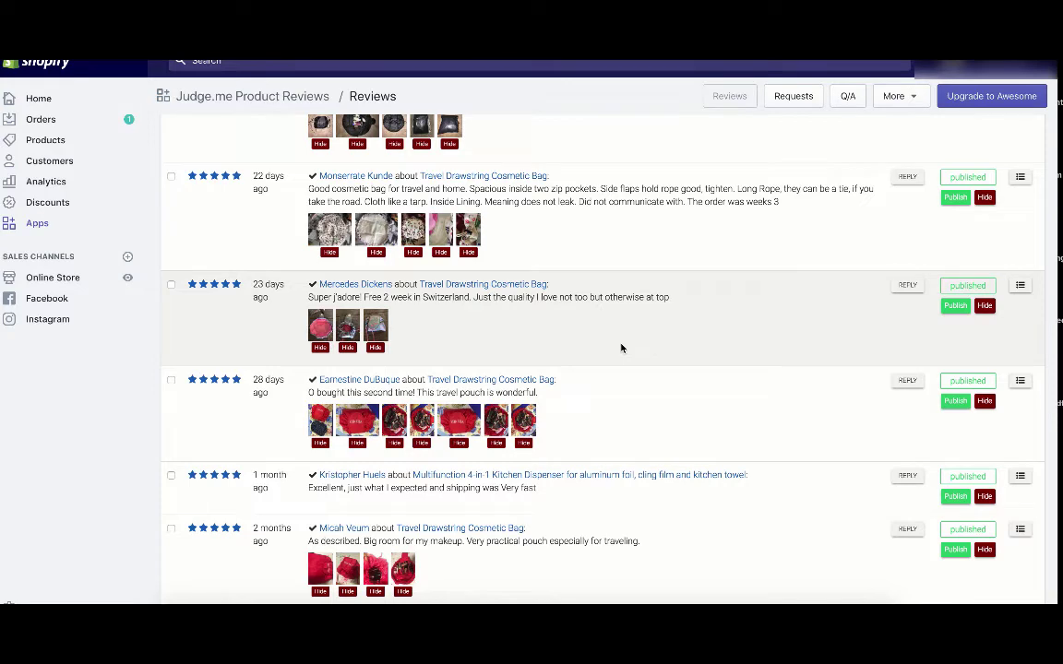
{"action": "scroll", "coordinate": [622, 348], "scroll_direction": "down", "scroll_amount": 1}
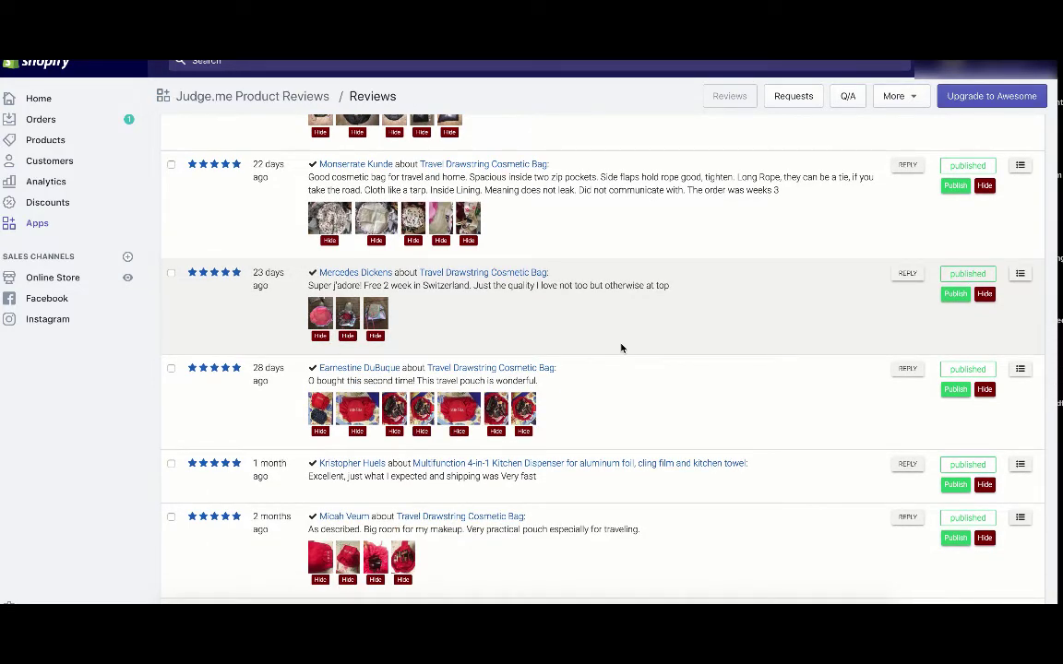
{"action": "scroll", "coordinate": [622, 347], "scroll_direction": "down", "scroll_amount": 5}
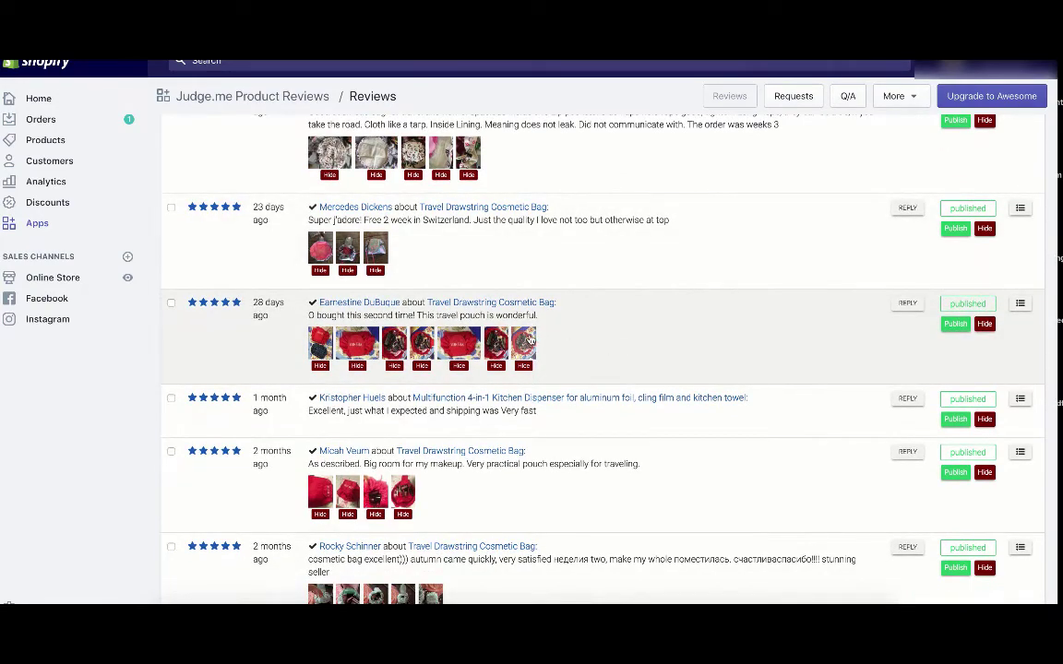
{"action": "scroll", "coordinate": [508, 297], "scroll_direction": "down", "scroll_amount": 5}
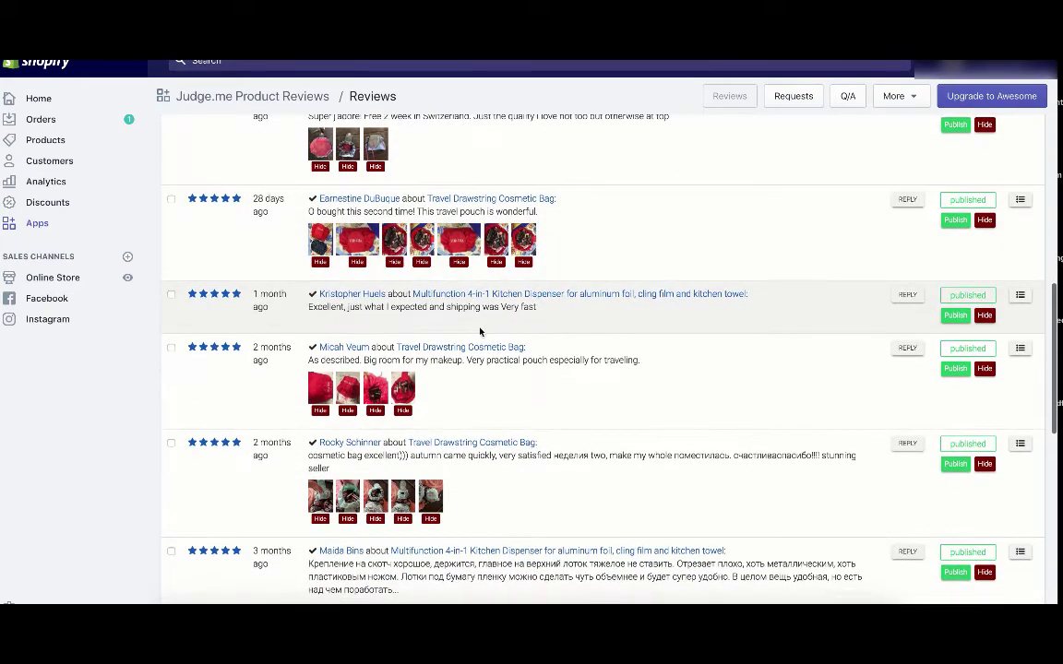
{"action": "scroll", "coordinate": [480, 331], "scroll_direction": "down", "scroll_amount": 3}
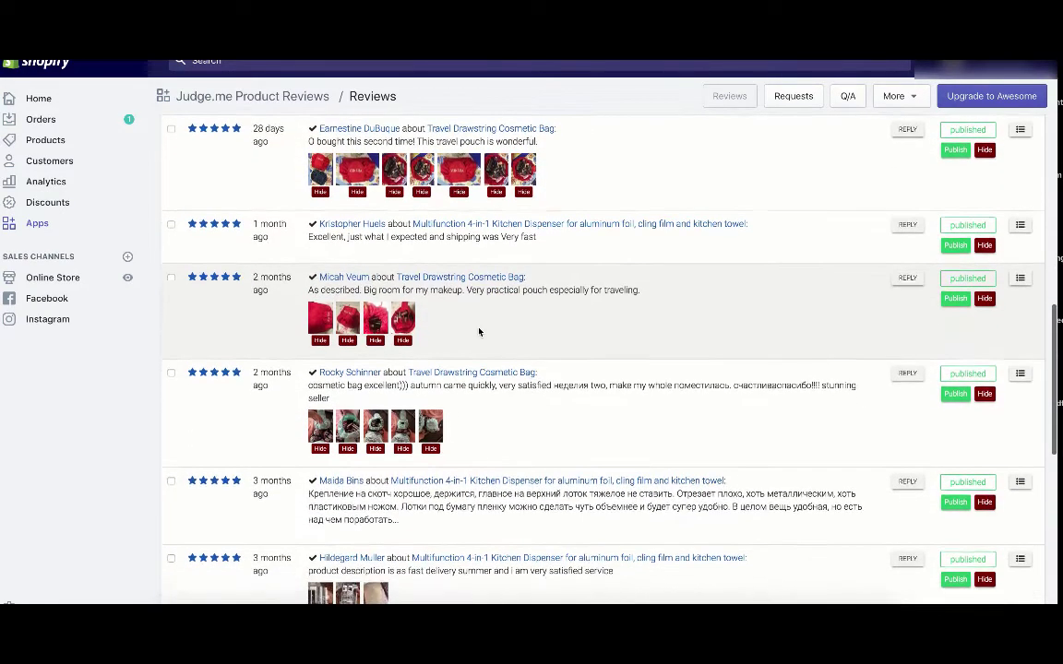
{"action": "scroll", "coordinate": [503, 307], "scroll_direction": "down", "scroll_amount": 5}
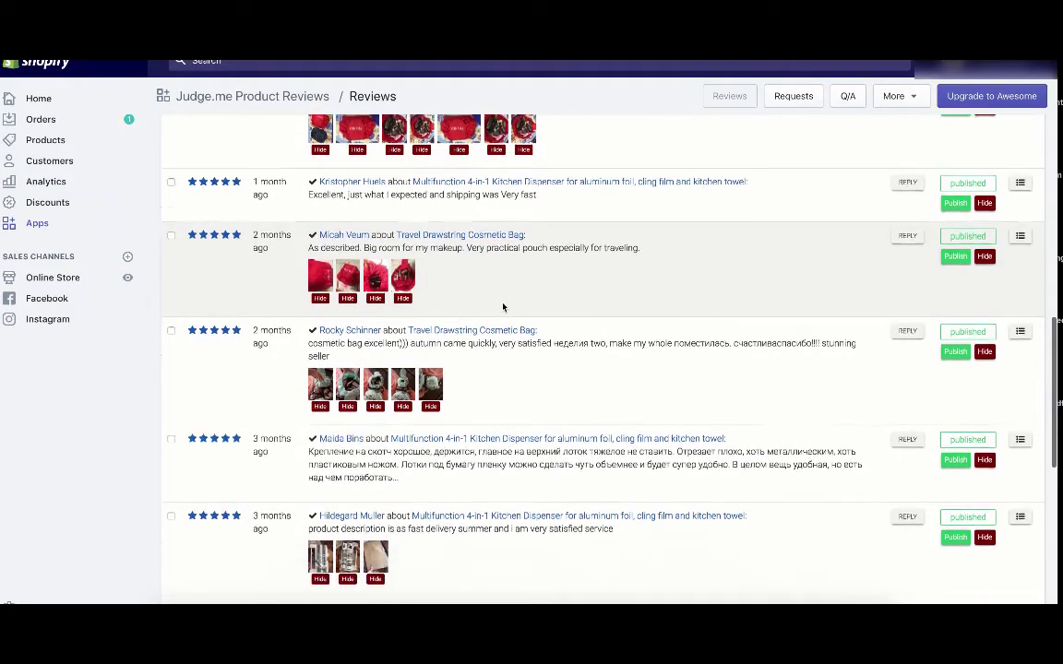
{"action": "scroll", "coordinate": [503, 307], "scroll_direction": "down", "scroll_amount": 1}
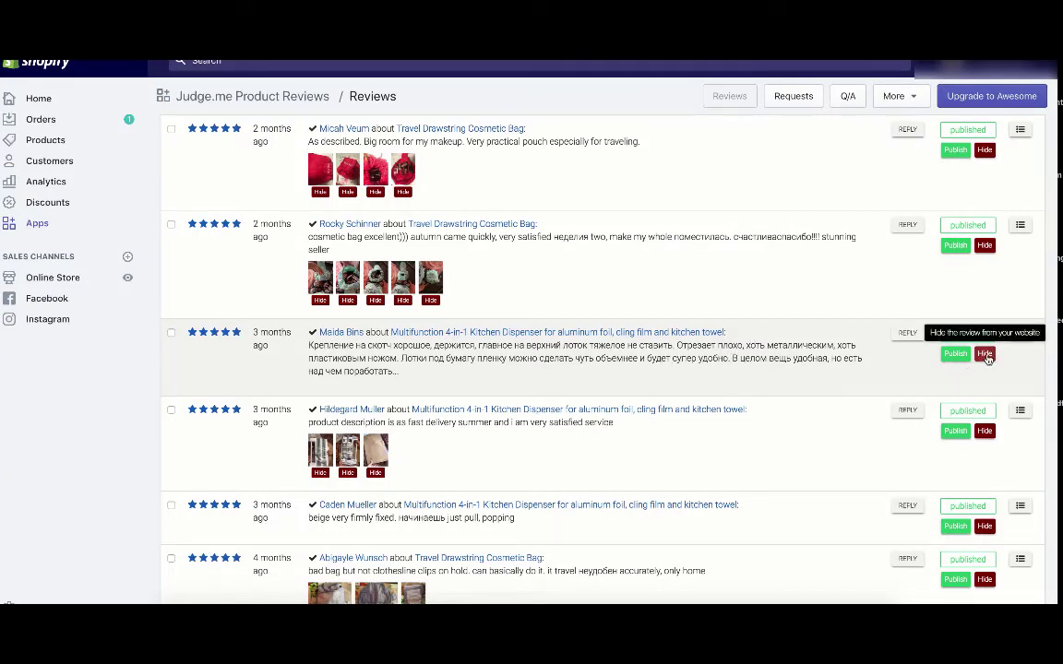
{"action": "left_click", "coordinate": [985, 356]}
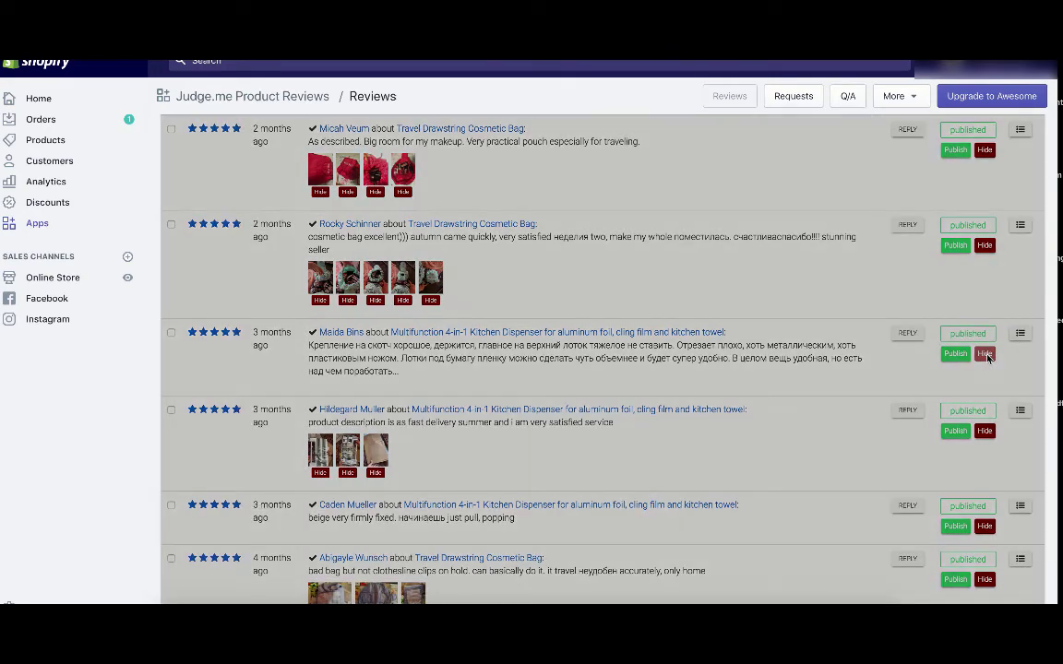
Hide the Travel Drawstring Cosmetic Bag review that begins with "bad bag but not clothesline clips on hold".
{"action": "scroll", "coordinate": [812, 364], "scroll_direction": "down", "scroll_amount": 2}
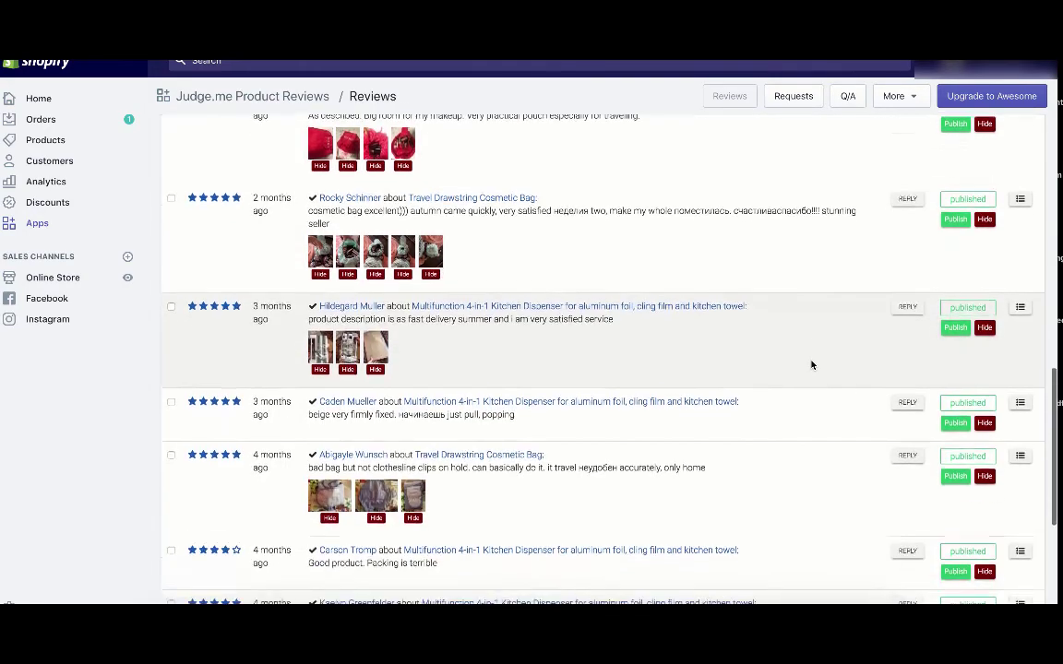
{"action": "scroll", "coordinate": [811, 364], "scroll_direction": "down", "scroll_amount": 2}
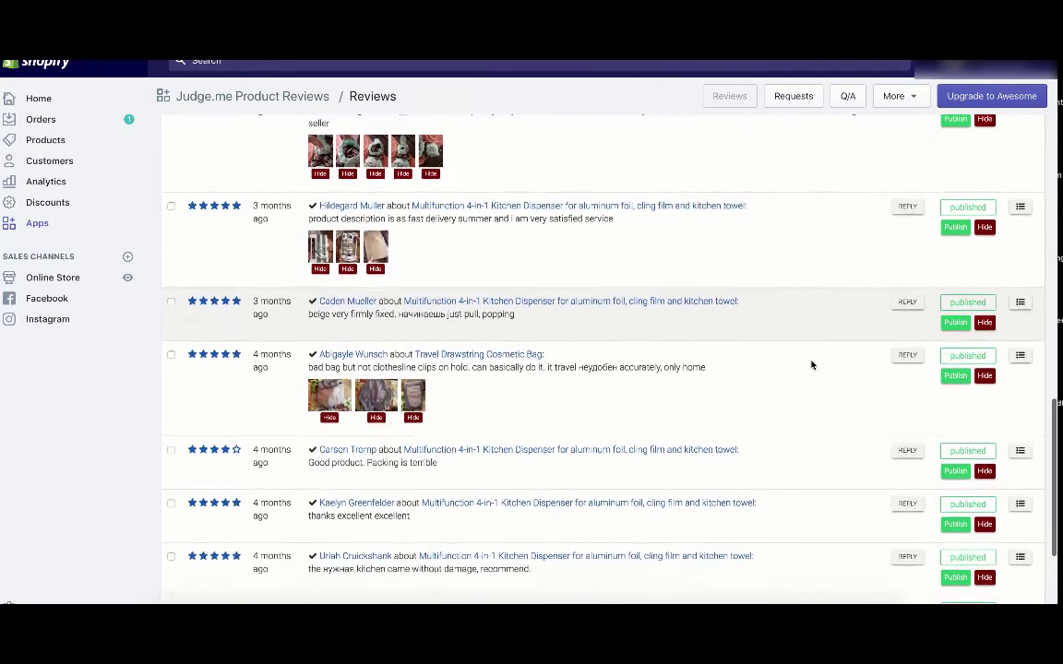
{"action": "scroll", "coordinate": [812, 364], "scroll_direction": "down", "scroll_amount": 1}
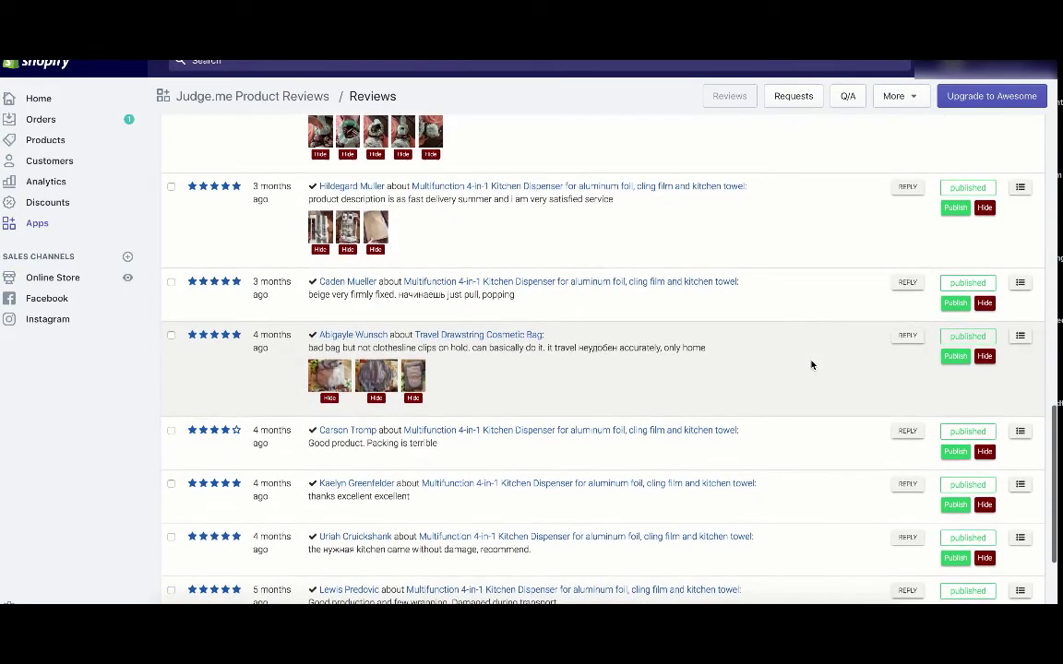
{"action": "scroll", "coordinate": [812, 364], "scroll_direction": "down", "scroll_amount": 1}
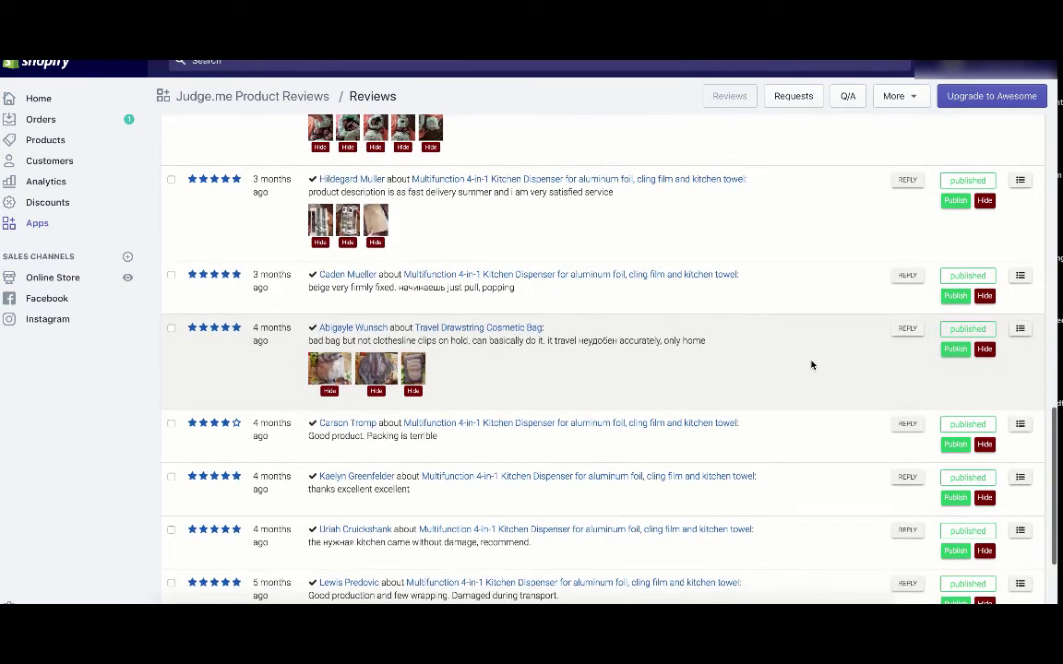
{"action": "scroll", "coordinate": [812, 364], "scroll_direction": "down", "scroll_amount": 1}
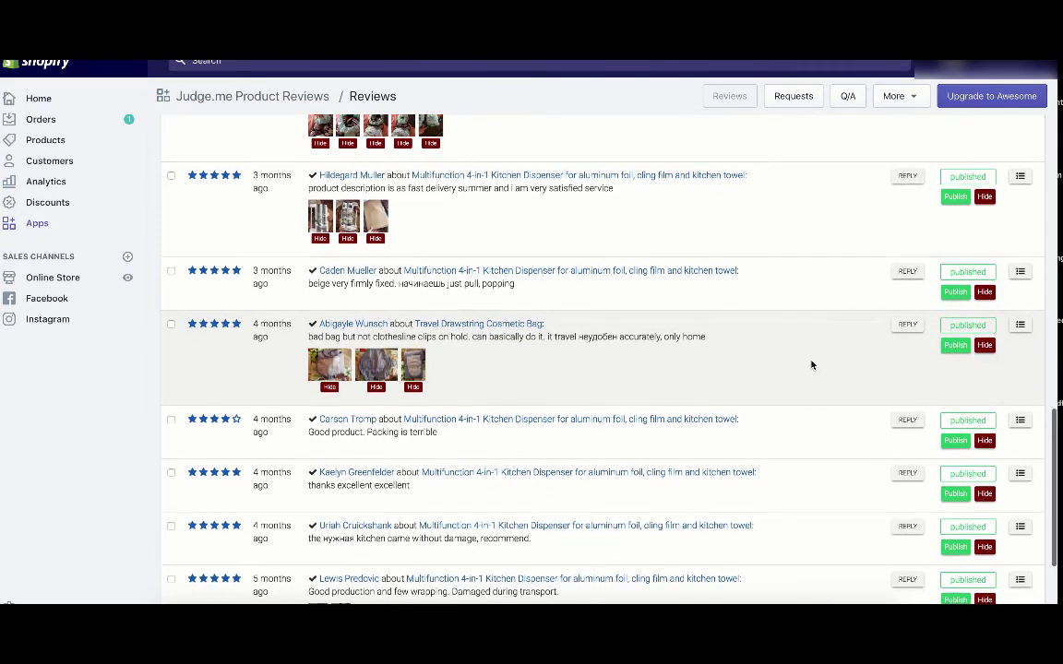
{"action": "scroll", "coordinate": [812, 365], "scroll_direction": "down", "scroll_amount": 1}
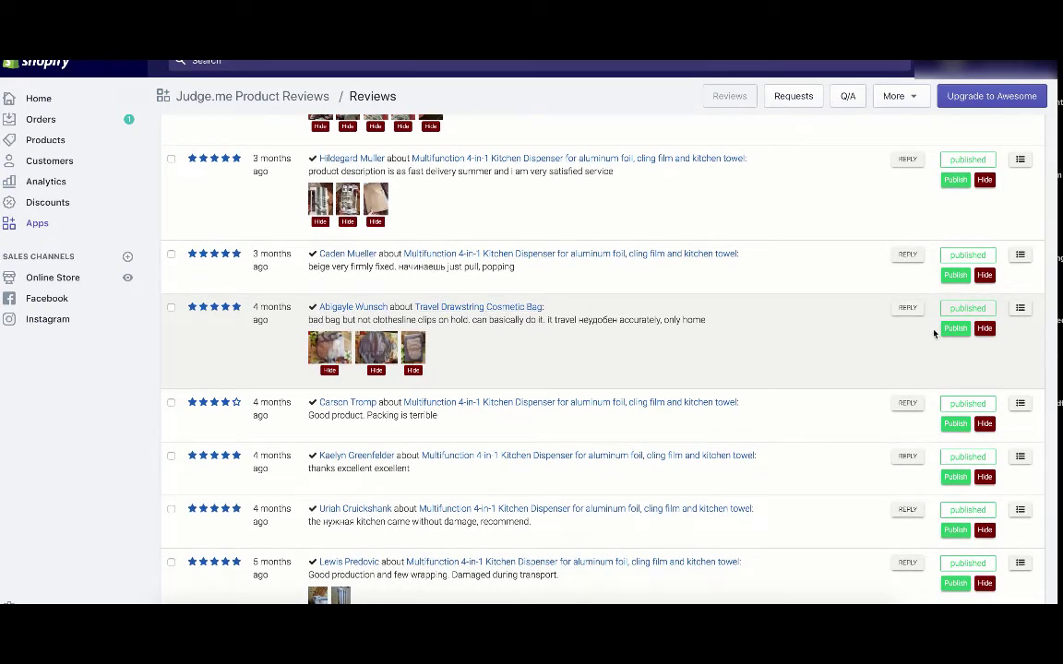
{"action": "left_click", "coordinate": [984, 329]}
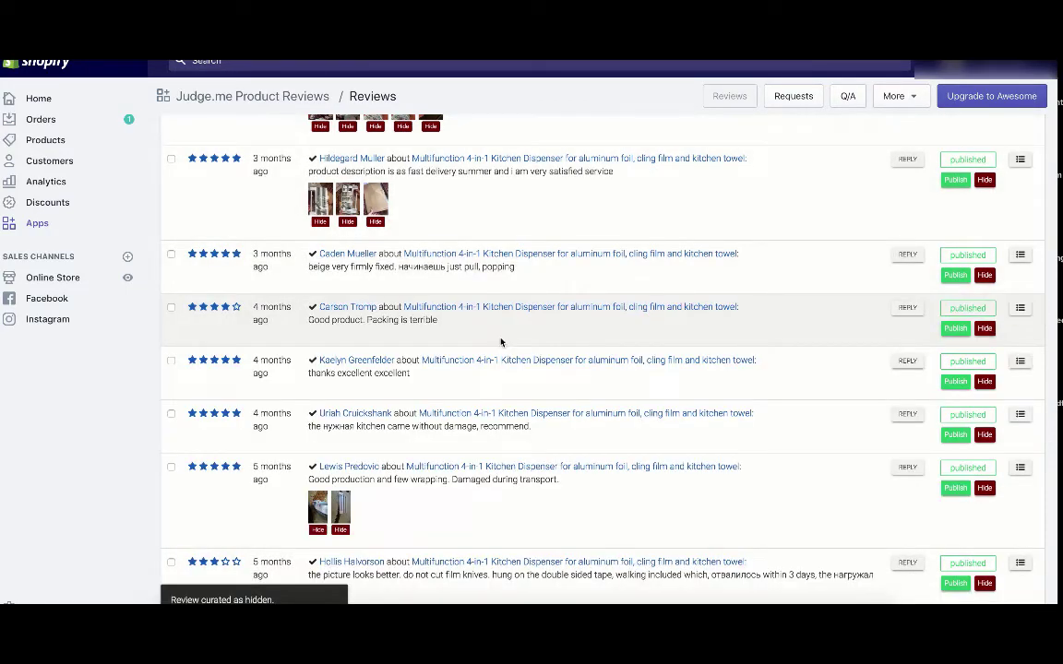
Hide the three-star kitchen dispenser review that begins with "the picture looks better".
{"action": "scroll", "coordinate": [500, 342], "scroll_direction": "down", "scroll_amount": 1}
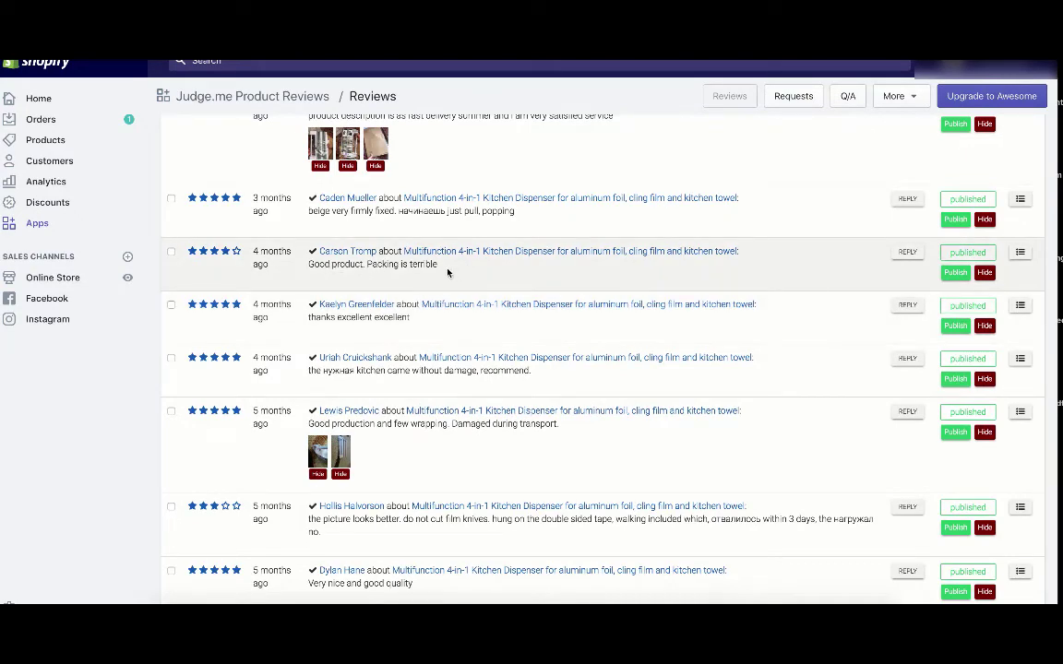
{"action": "scroll", "coordinate": [447, 272], "scroll_direction": "down", "scroll_amount": 1}
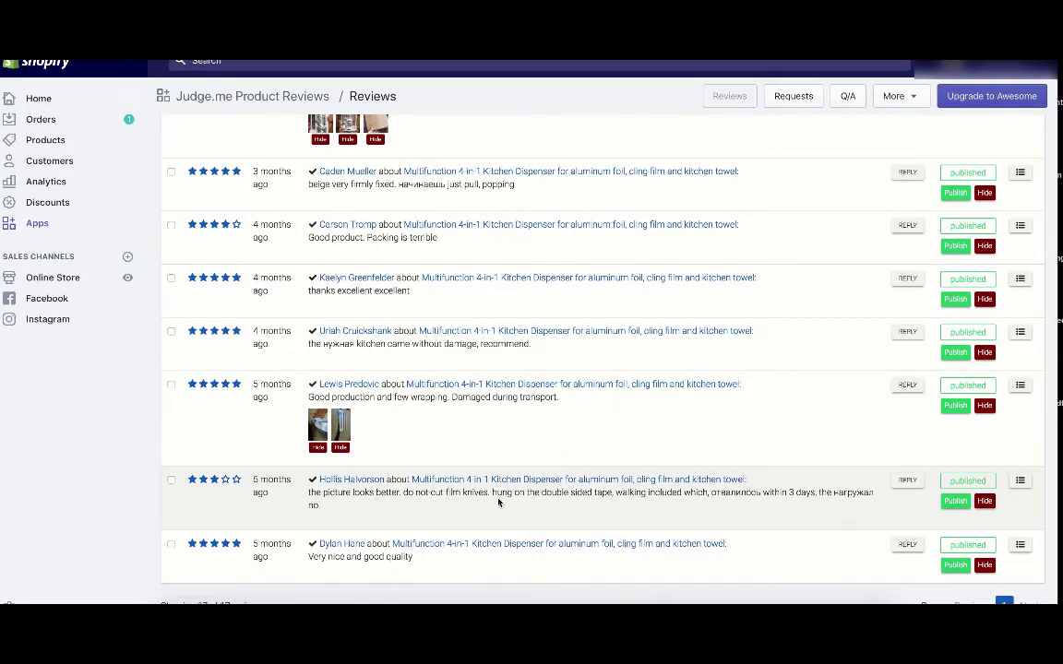
{"action": "left_click", "coordinate": [984, 502]}
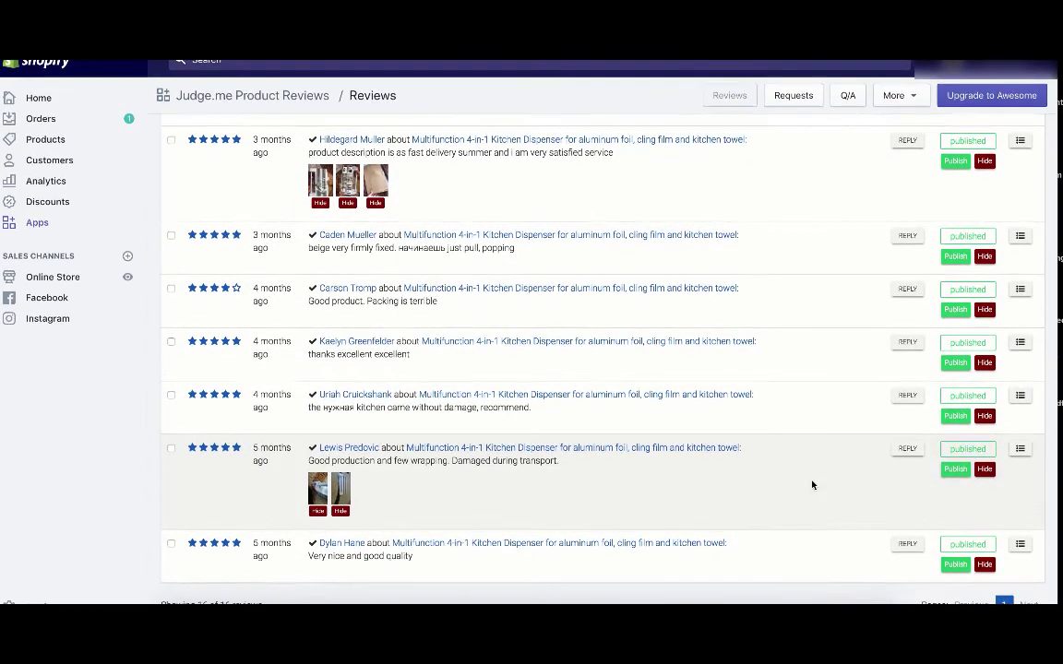
Select all the remaining reviews to curate and publish them in bulk.
{"action": "scroll", "coordinate": [812, 485], "scroll_direction": "up", "scroll_amount": 15}
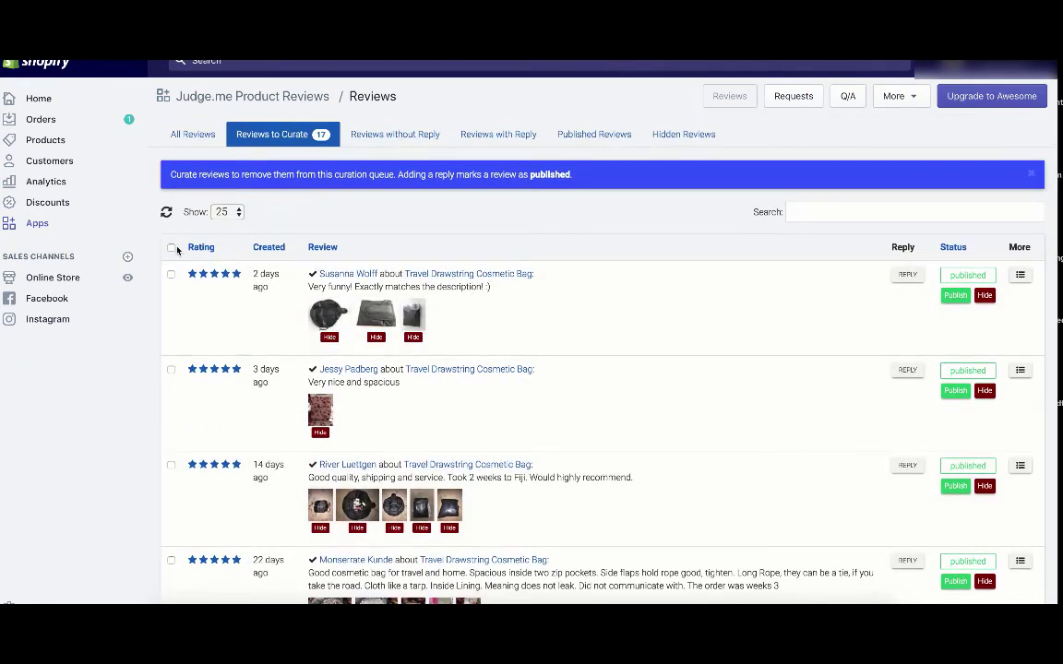
{"action": "left_click", "coordinate": [170, 247]}
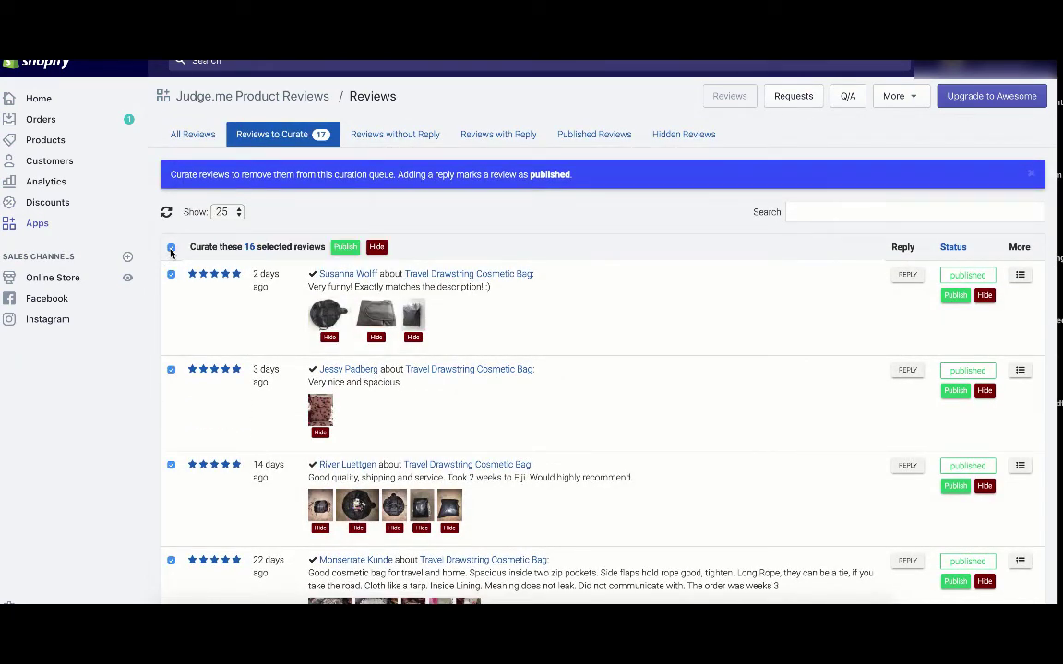
{"action": "left_click", "coordinate": [345, 249]}
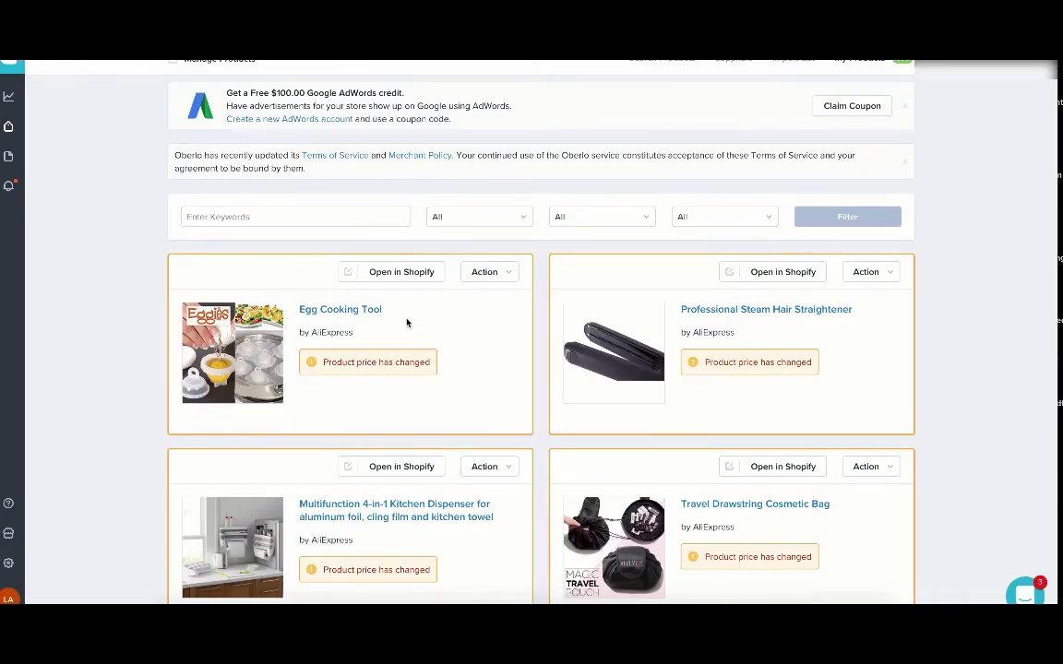
Switch to Oberlo, go to page 5 of the store products and open the Universal Travel Socket's supplier product on AliExpress.
{"action": "scroll", "coordinate": [540, 444], "scroll_direction": "down", "scroll_amount": 10}
{"action": "scroll", "coordinate": [542, 445], "scroll_direction": "down", "scroll_amount": 10}
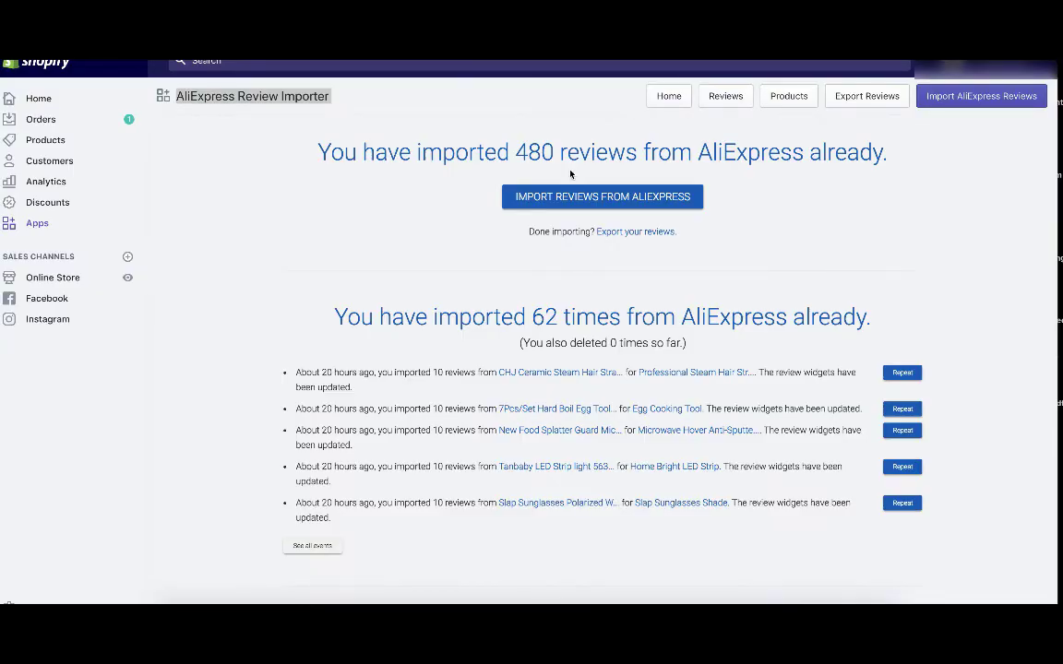
{"action": "left_click", "coordinate": [346, 92]}
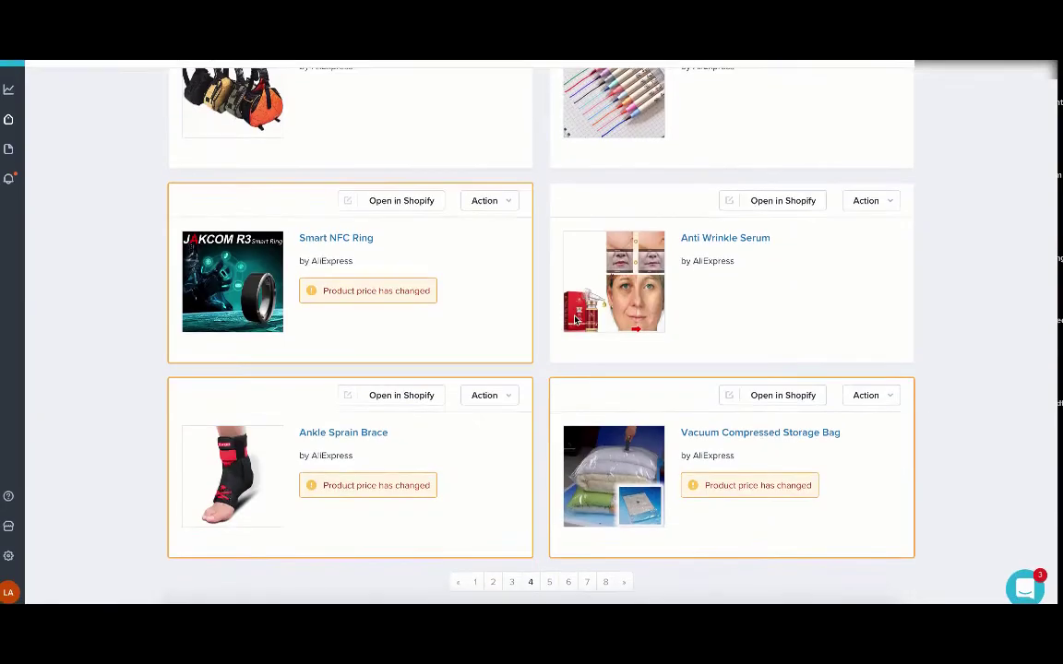
{"action": "left_click", "coordinate": [550, 589]}
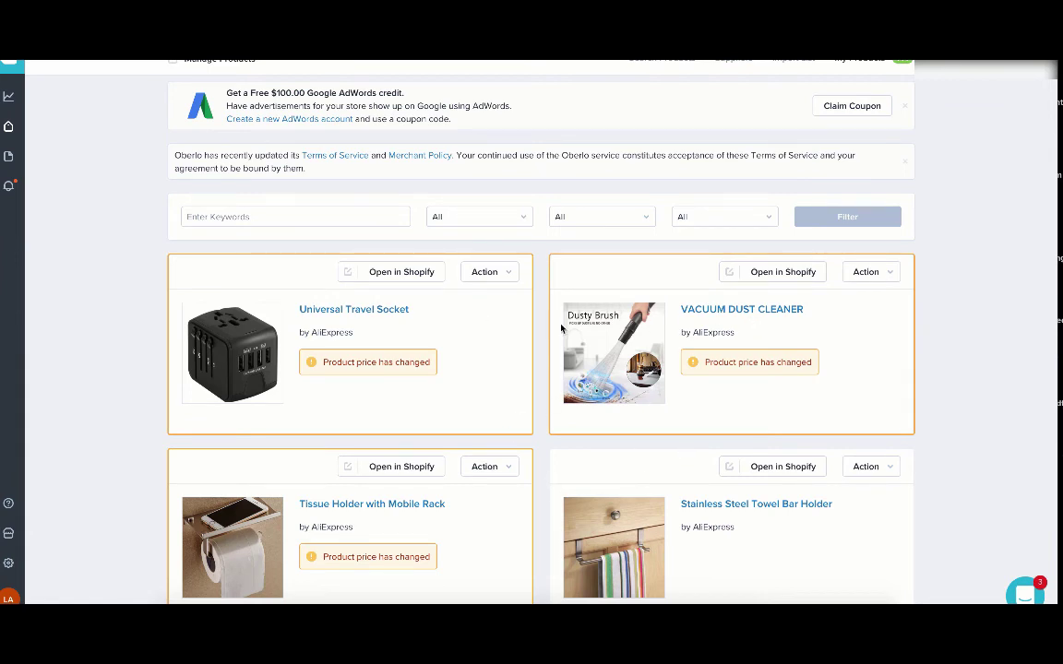
{"action": "left_click", "coordinate": [369, 310]}
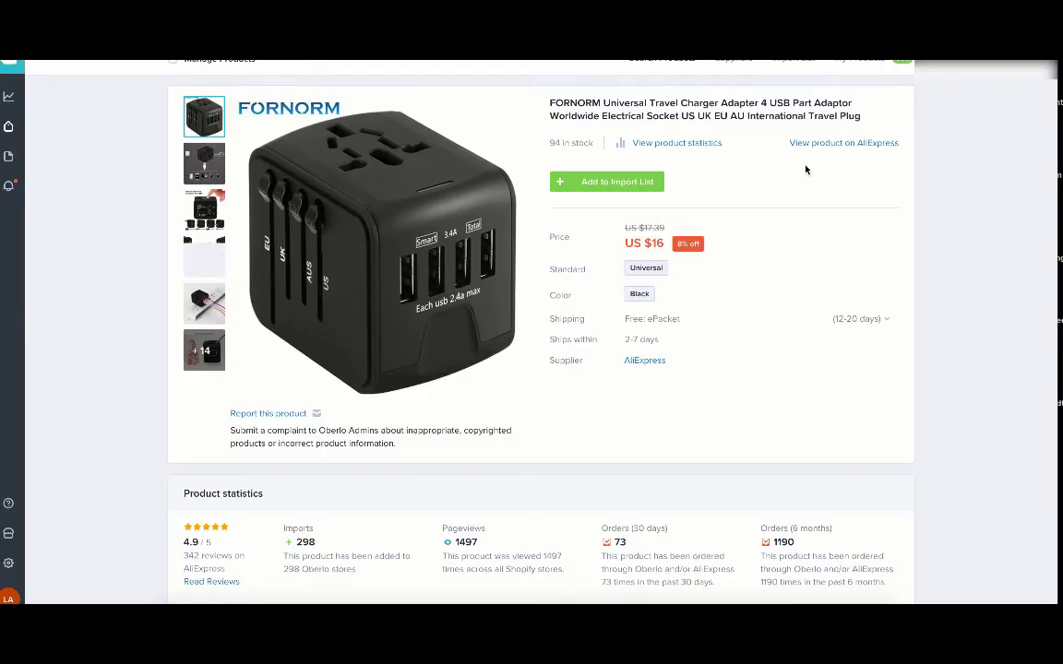
{"action": "left_click", "coordinate": [823, 146]}
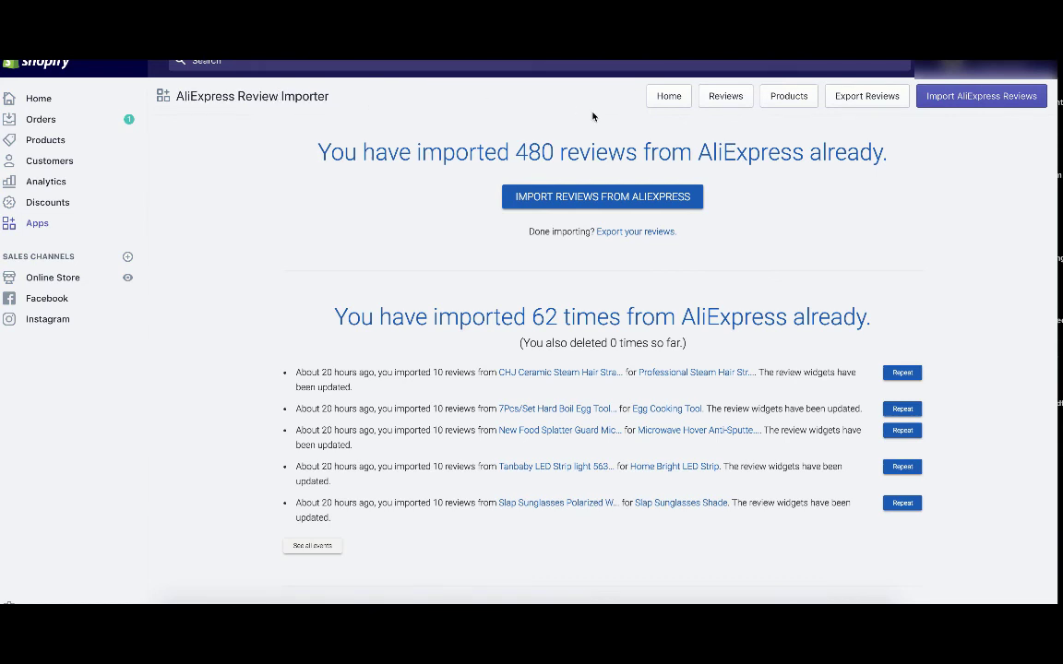
Switch to AliExpress Review Importer and try to start a new import by filling in the AliExpress product URL.
{"action": "left_click", "coordinate": [582, 203]}
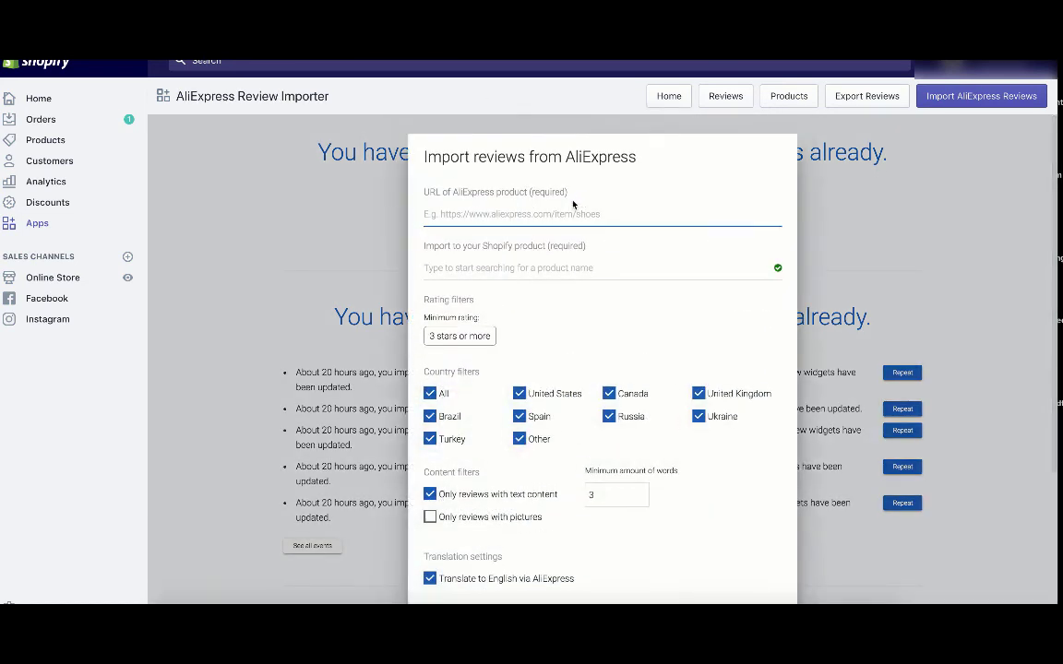
{"action": "left_click", "coordinate": [547, 217]}
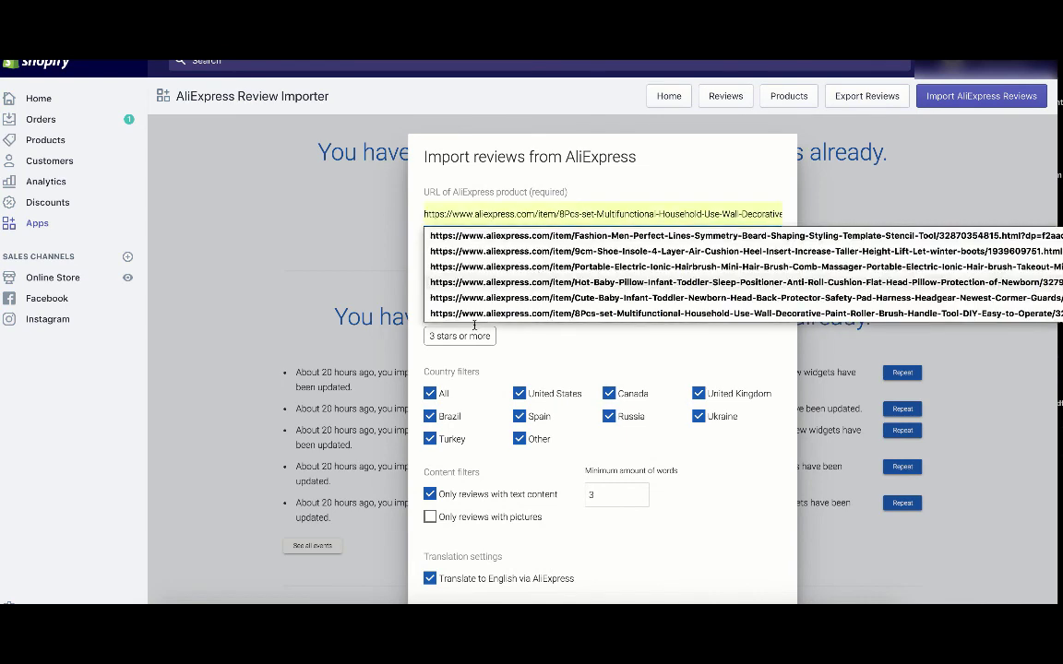
{"action": "left_click", "coordinate": [367, 265]}
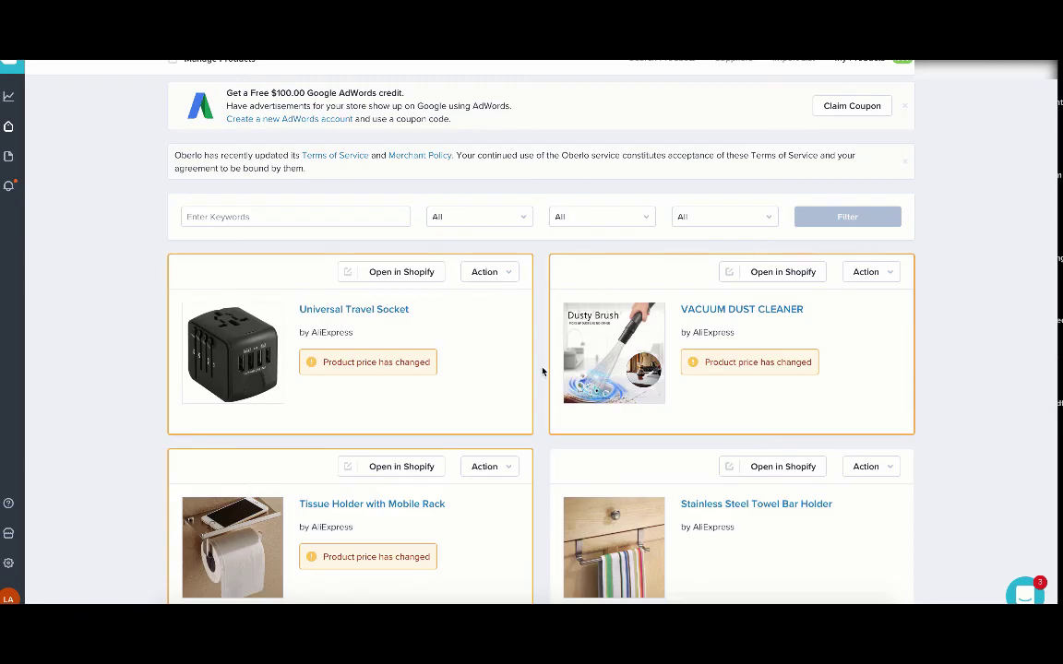
{"action": "scroll", "coordinate": [542, 372], "scroll_direction": "down", "scroll_amount": 15}
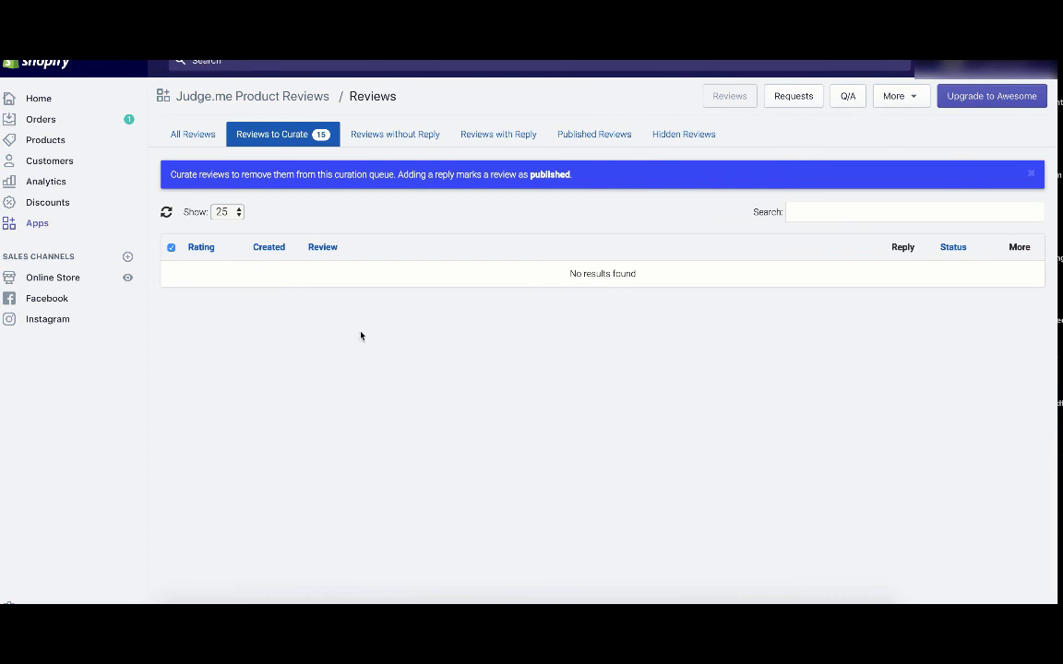
{"action": "left_click", "coordinate": [172, 248]}
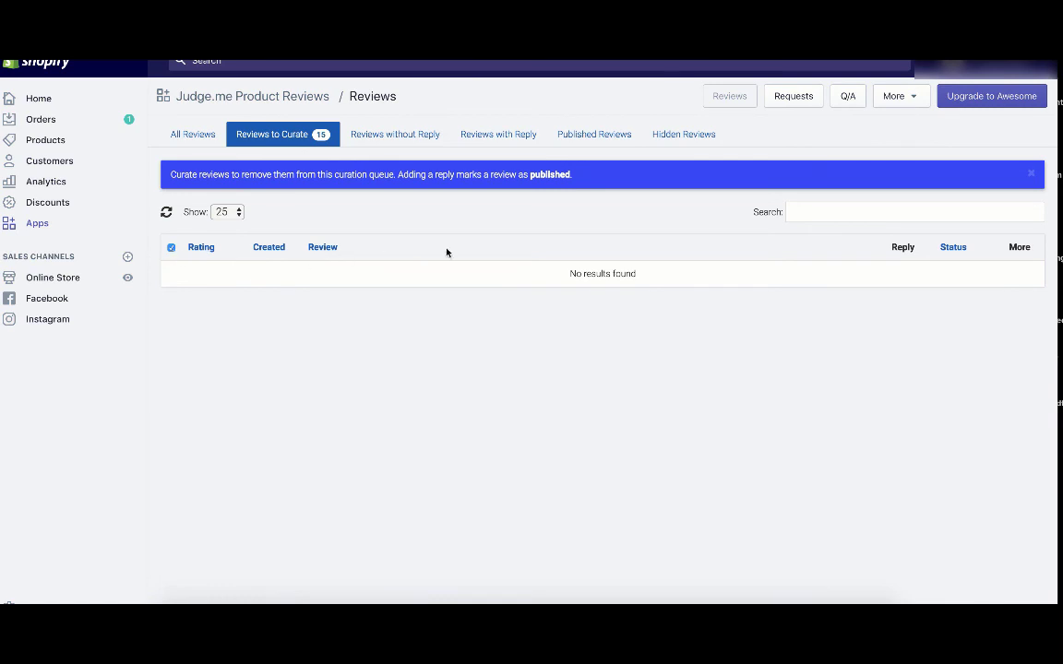